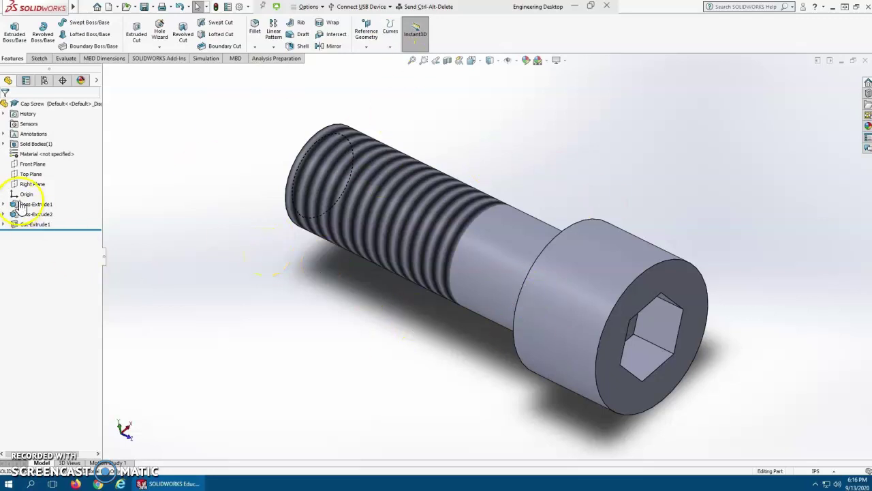
# Apply Chrome Stainless Steel as the cap screw's material through Edit Material
pyautogui.click(53, 155)
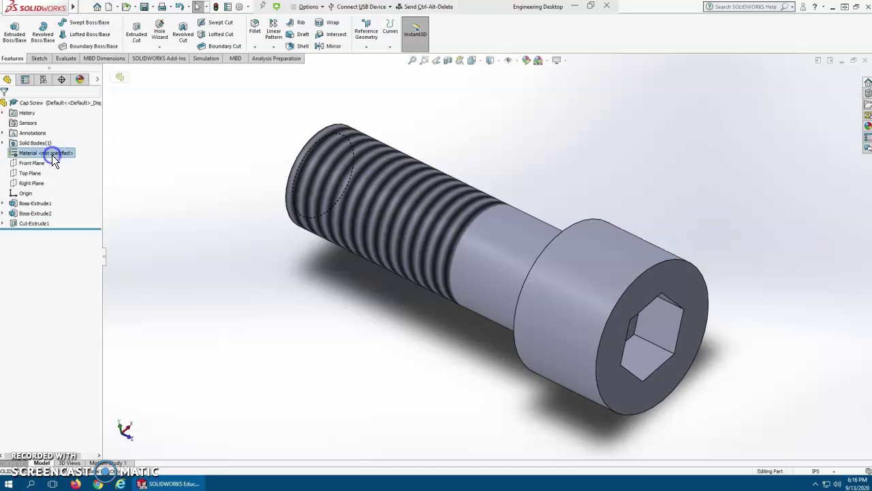
pyautogui.rightClick(52, 155)
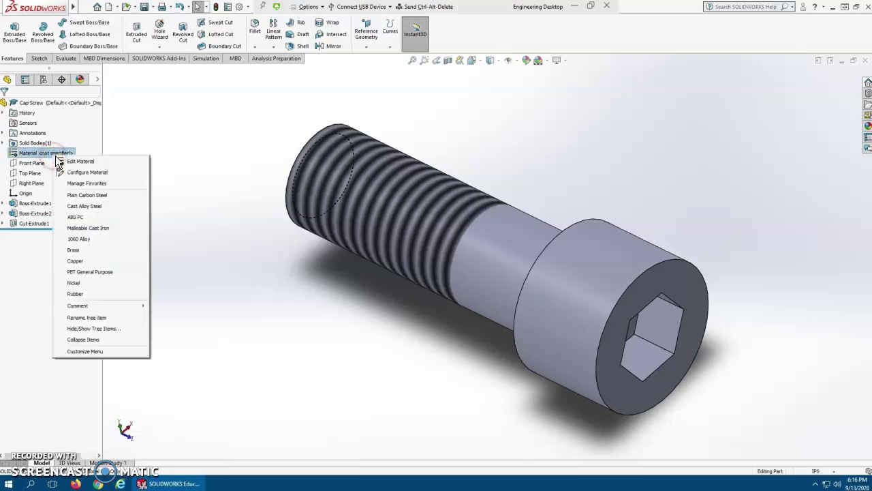
pyautogui.click(88, 164)
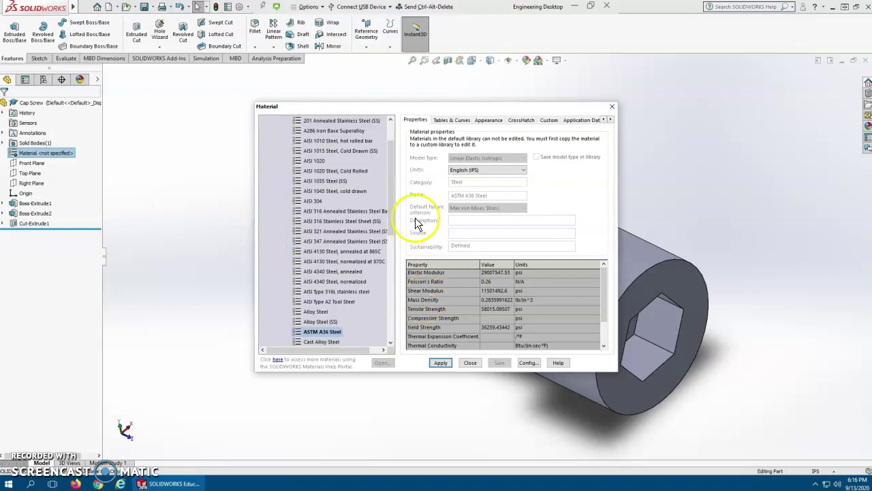
pyautogui.moveTo(392, 188); pyautogui.dragTo(394, 232)
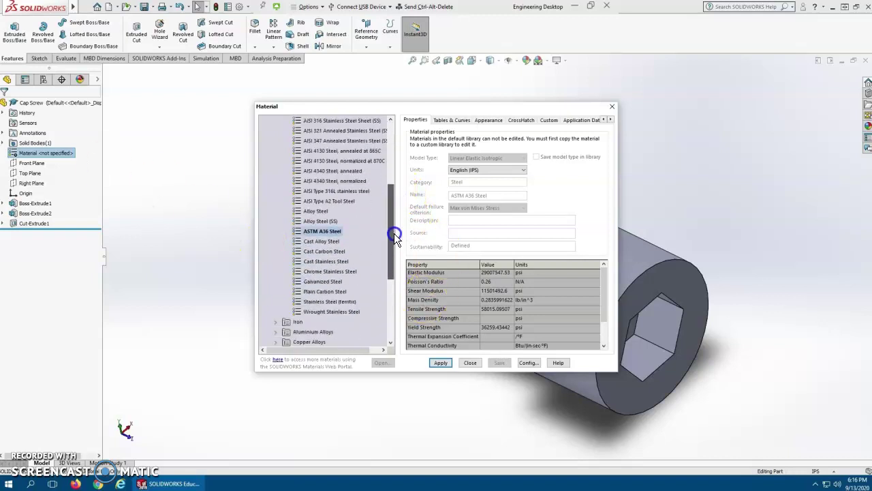
pyautogui.click(341, 271)
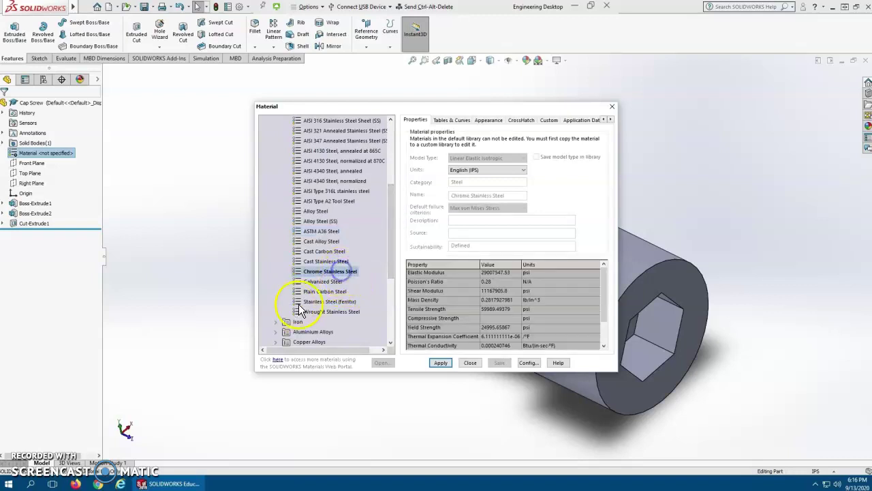
pyautogui.click(429, 362)
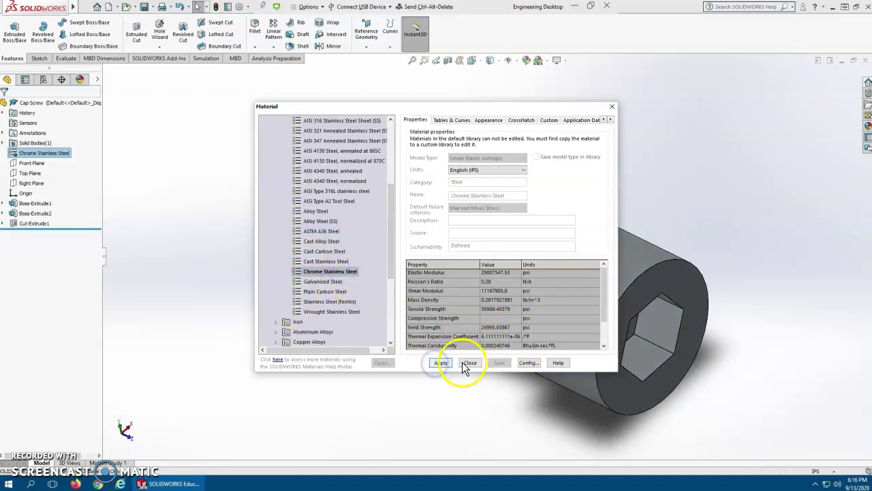
pyautogui.click(612, 109)
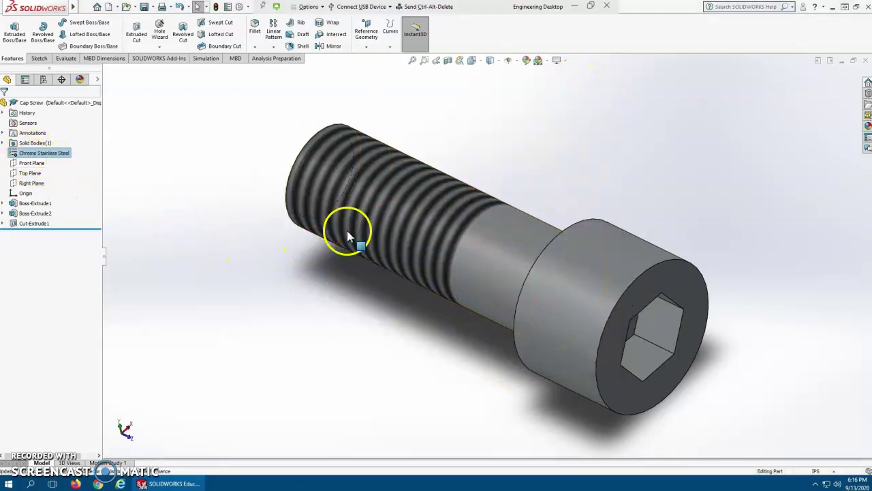
pyautogui.moveTo(494, 287); pyautogui.dragTo(518, 339, button='middle')
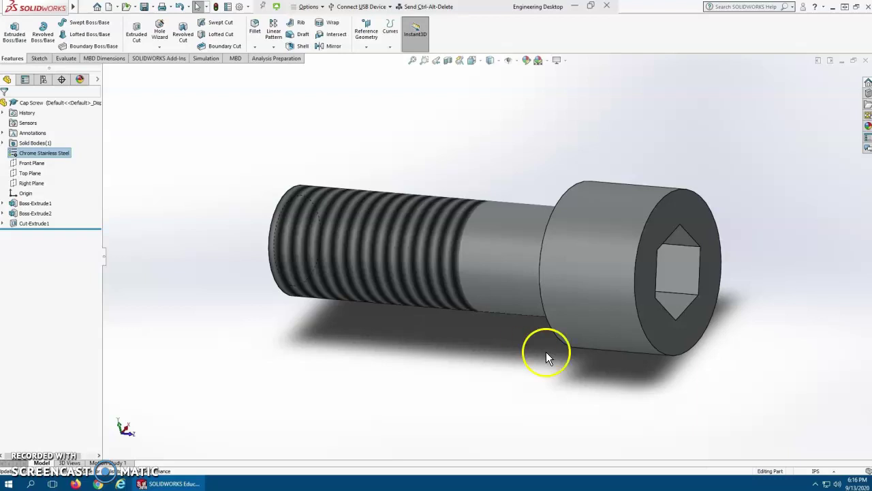
# Show the feature dimensions and drag the 1.50 length and 0.38 socket dimensions clear
pyautogui.click(33, 133)
pyautogui.rightClick(32, 134)
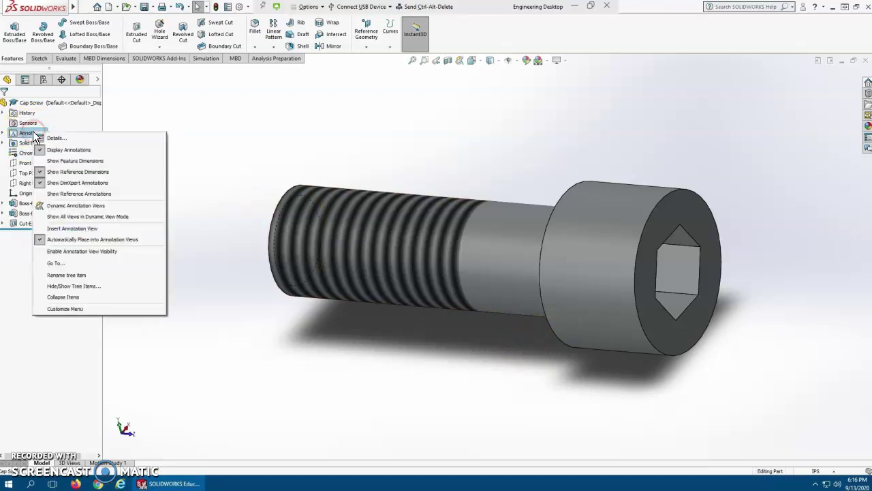
pyautogui.click(84, 158)
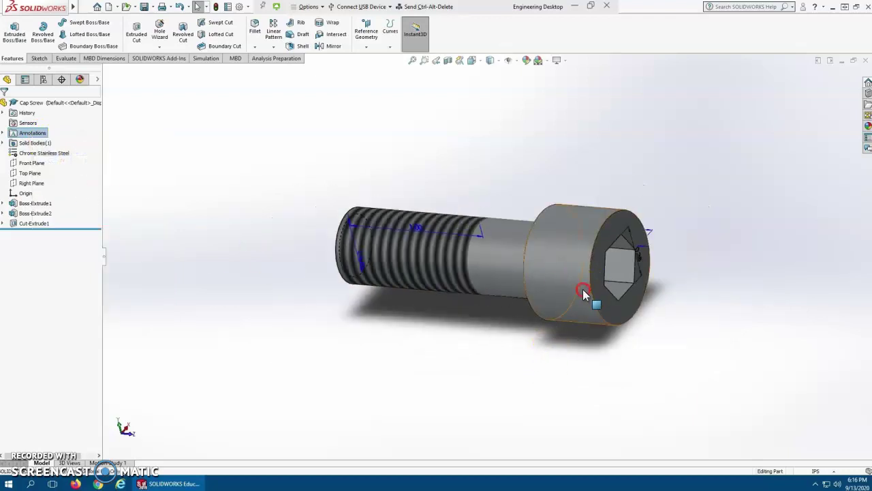
pyautogui.moveTo(581, 293); pyautogui.dragTo(538, 272, button='middle')
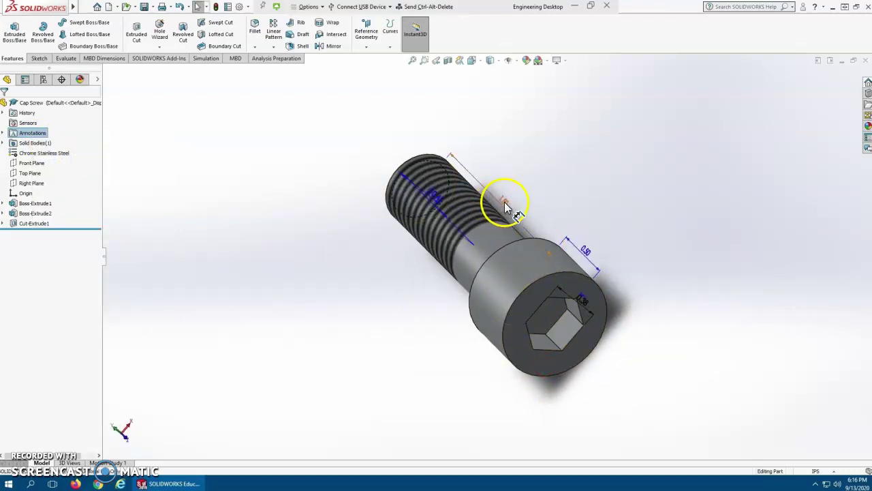
pyautogui.moveTo(502, 201); pyautogui.dragTo(575, 135)
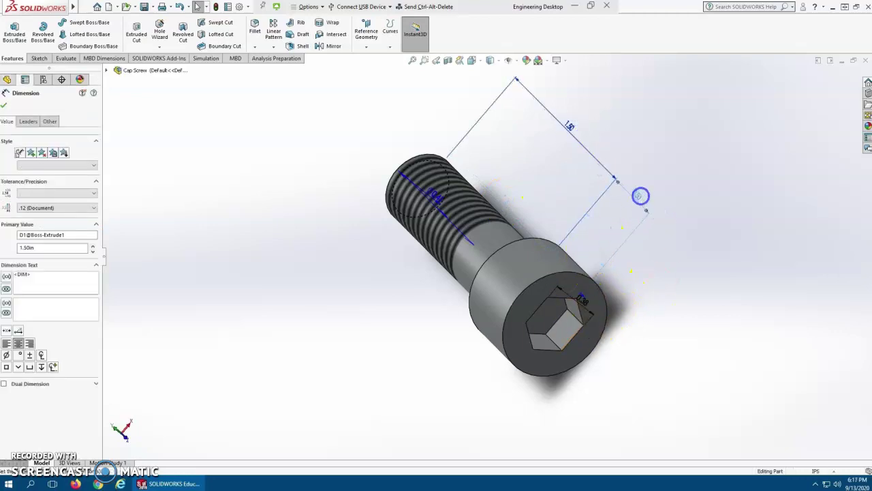
pyautogui.click(581, 303)
pyautogui.moveTo(585, 308); pyautogui.dragTo(652, 380)
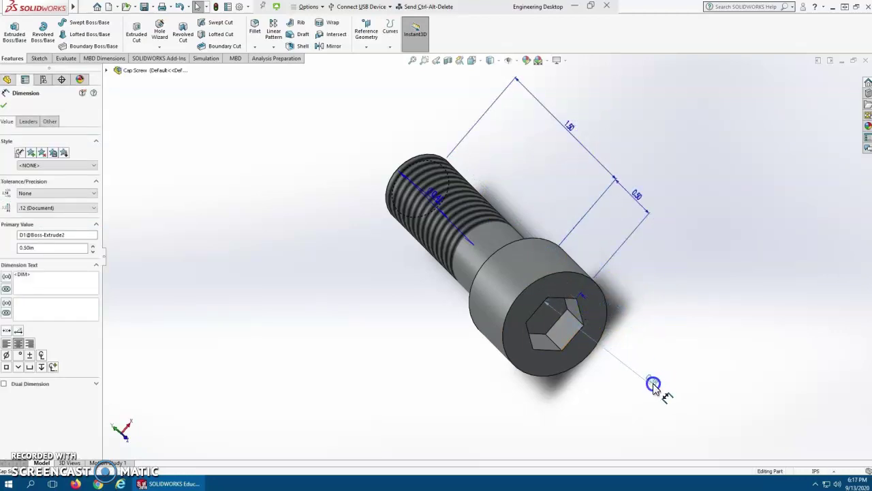
pyautogui.click(495, 398)
# Reposition the cosmetic thread, Ø0.41 thread and Ø0.75 head diameter dimensions around the model
pyautogui.moveTo(457, 331); pyautogui.dragTo(510, 364, button='middle')
pyautogui.click(494, 305)
pyautogui.moveTo(494, 300); pyautogui.dragTo(447, 344, button='middle')
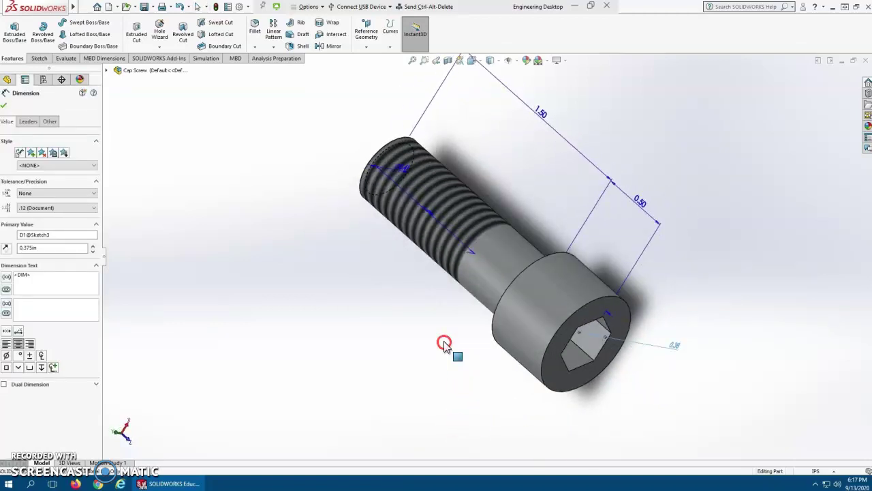
pyautogui.click(415, 209)
pyautogui.moveTo(407, 220); pyautogui.dragTo(321, 249)
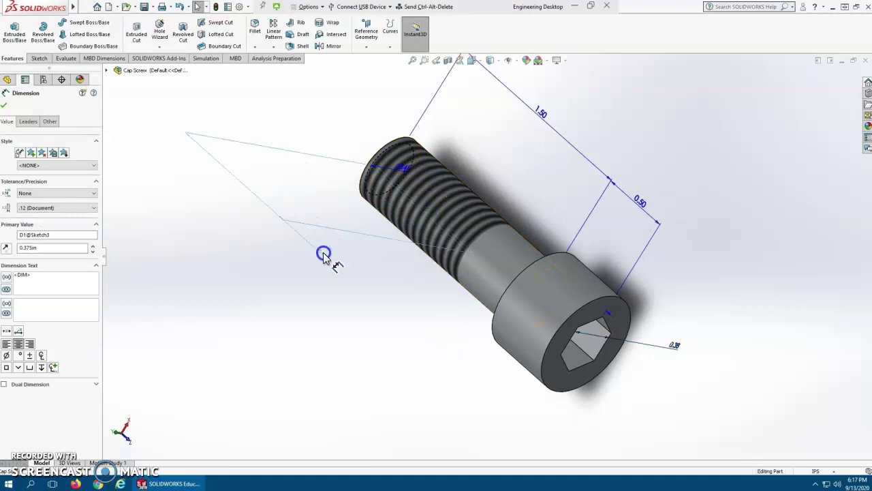
pyautogui.moveTo(405, 184); pyautogui.dragTo(332, 135)
pyautogui.click(374, 352)
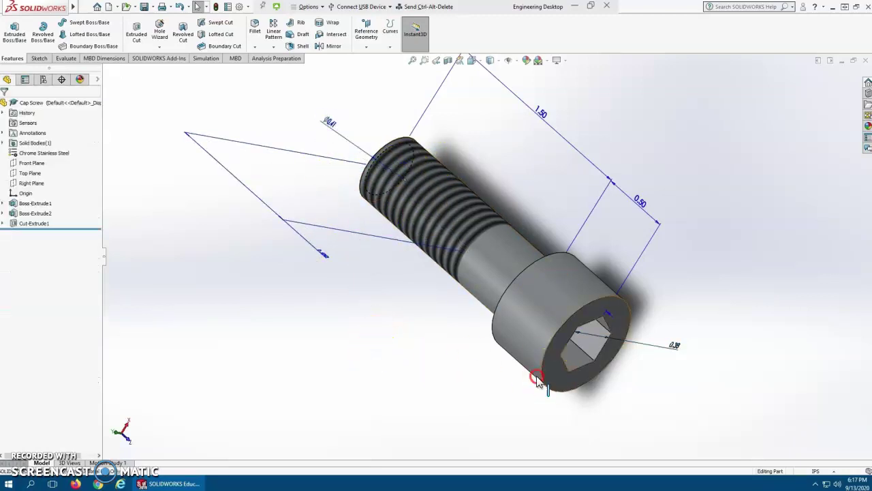
pyautogui.moveTo(539, 340); pyautogui.dragTo(463, 307, button='middle')
pyautogui.moveTo(462, 375); pyautogui.dragTo(436, 318, button='middle')
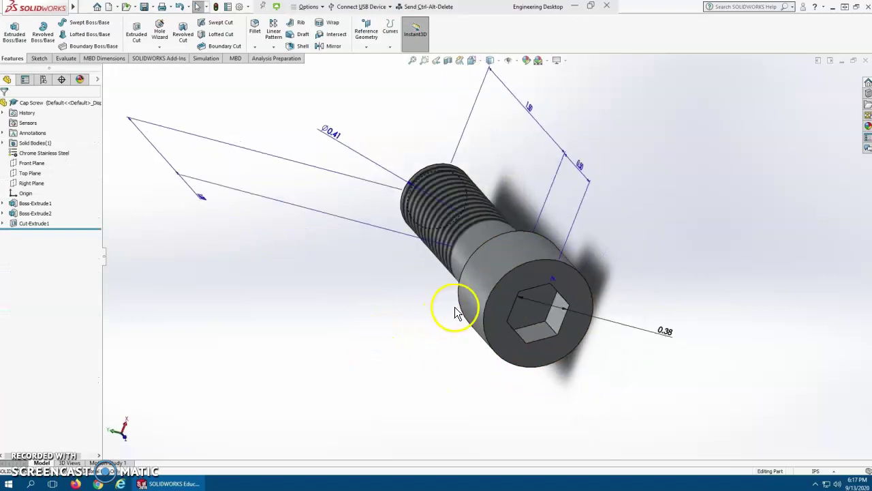
pyautogui.moveTo(484, 365); pyautogui.dragTo(508, 280, button='middle')
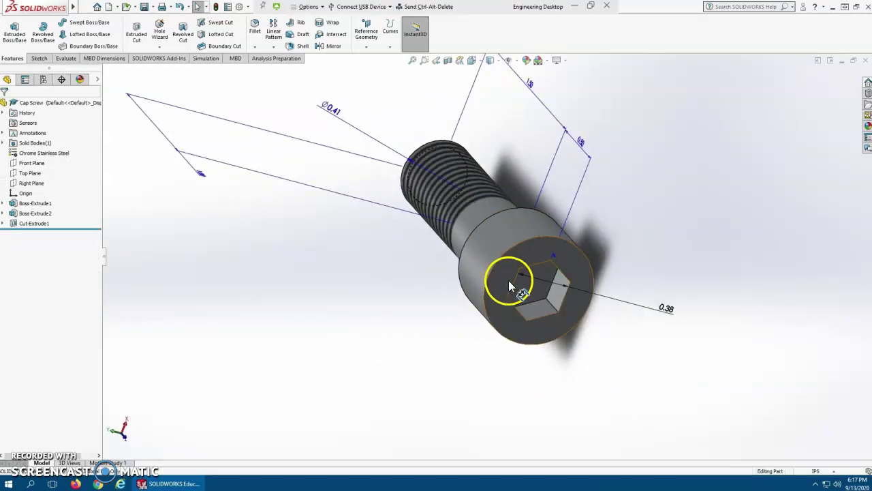
pyautogui.moveTo(489, 287); pyautogui.dragTo(409, 358)
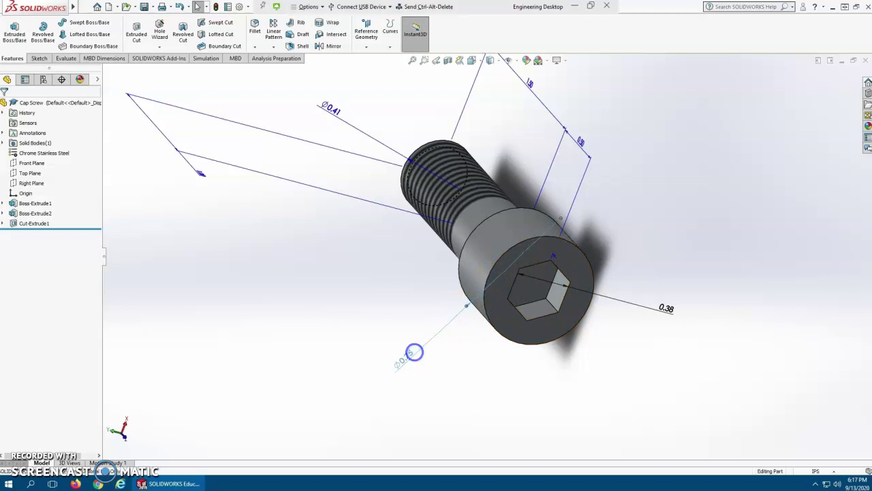
# With hidden lines visible, move the 0.25 socket-depth and Ø0.50 dimensions clear, then return to shaded
pyautogui.click(516, 402)
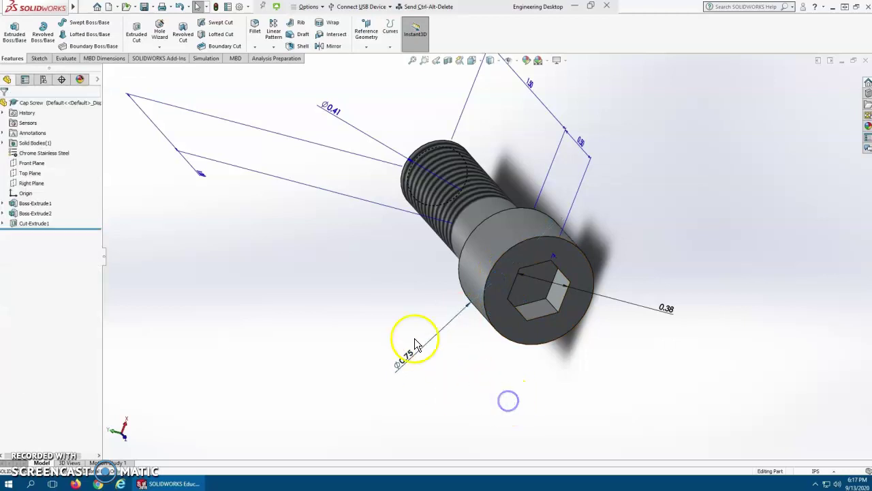
pyautogui.click(499, 61)
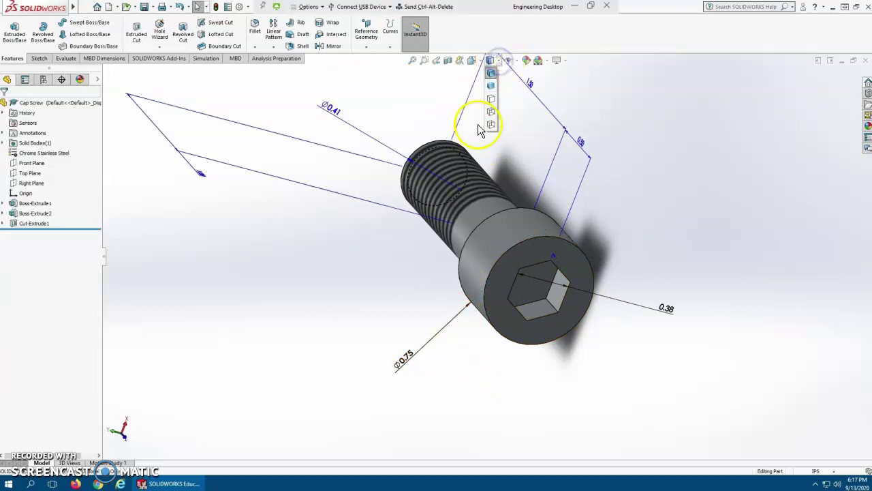
pyautogui.click(491, 112)
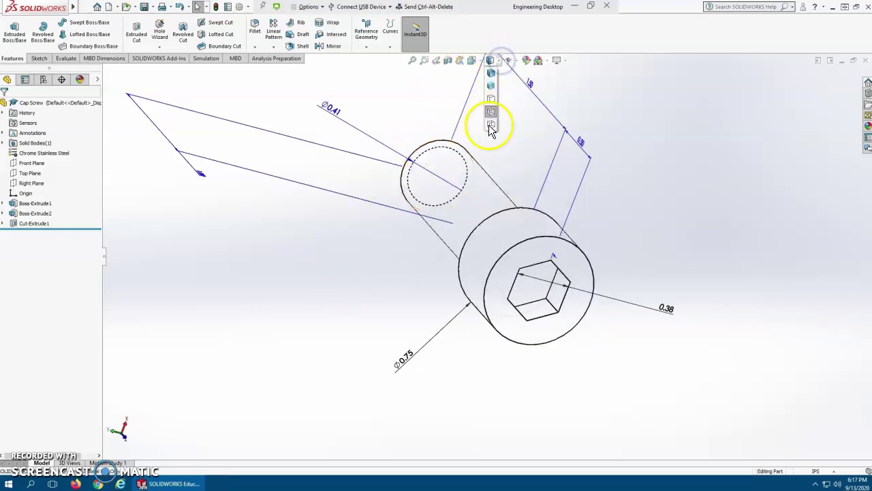
pyautogui.click(491, 125)
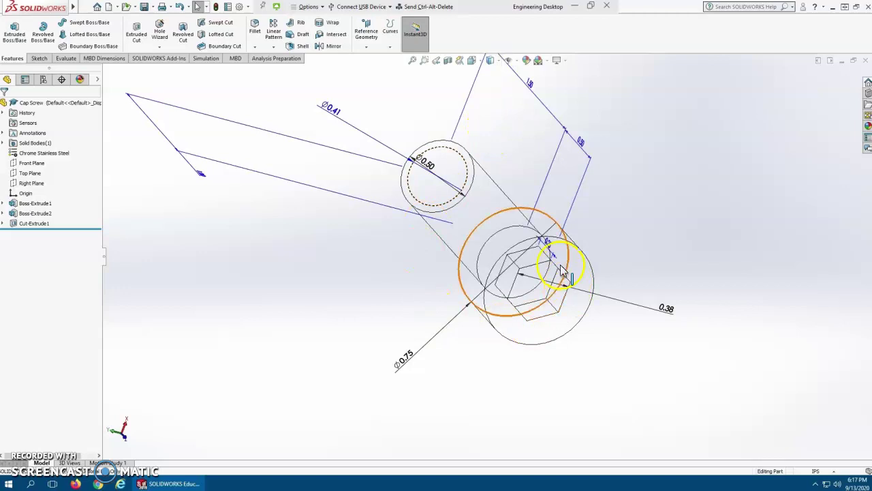
pyautogui.moveTo(565, 249); pyautogui.dragTo(626, 236)
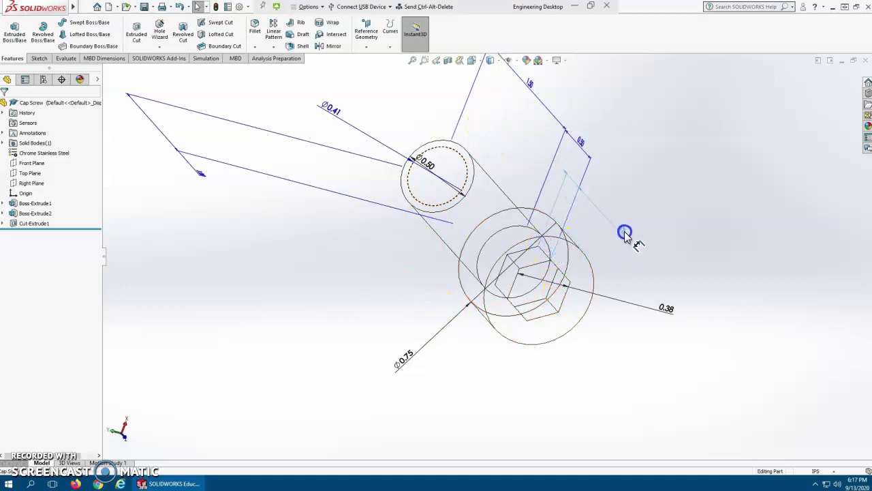
pyautogui.click(425, 163)
pyautogui.moveTo(430, 161); pyautogui.dragTo(404, 96)
pyautogui.click(402, 92)
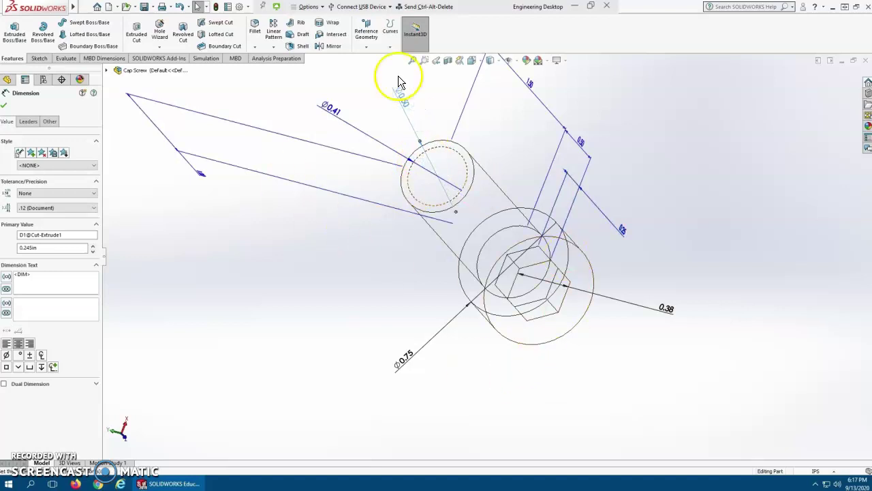
pyautogui.click(499, 60)
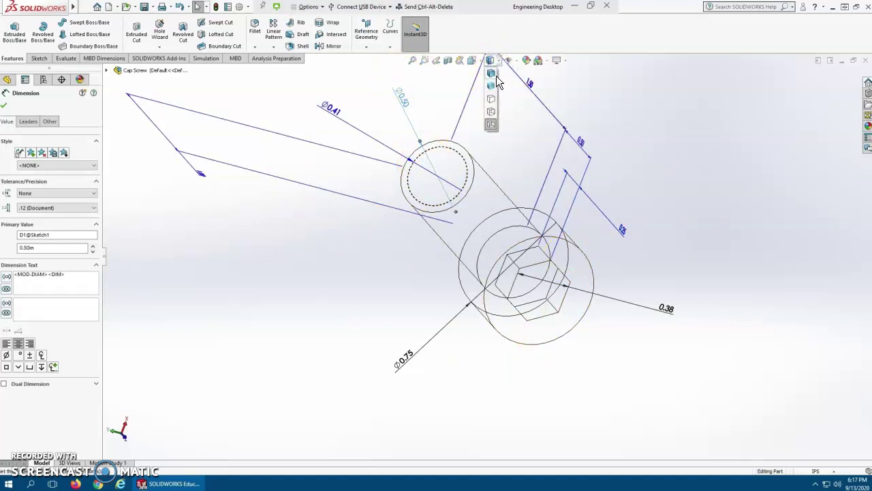
pyautogui.click(492, 85)
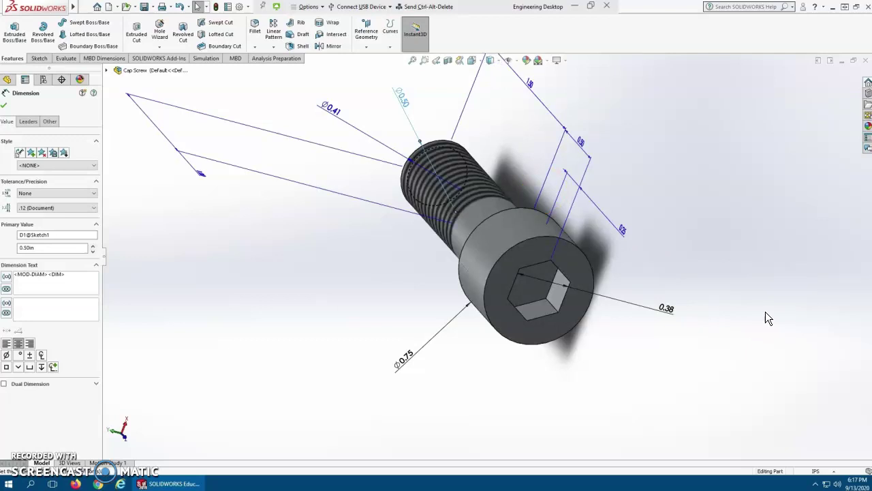
pyautogui.click(505, 166)
# Insert an Auto-create design table that blocks model edits, with new parameters, configurations and warnings unchecked
pyautogui.moveTo(74, 8)
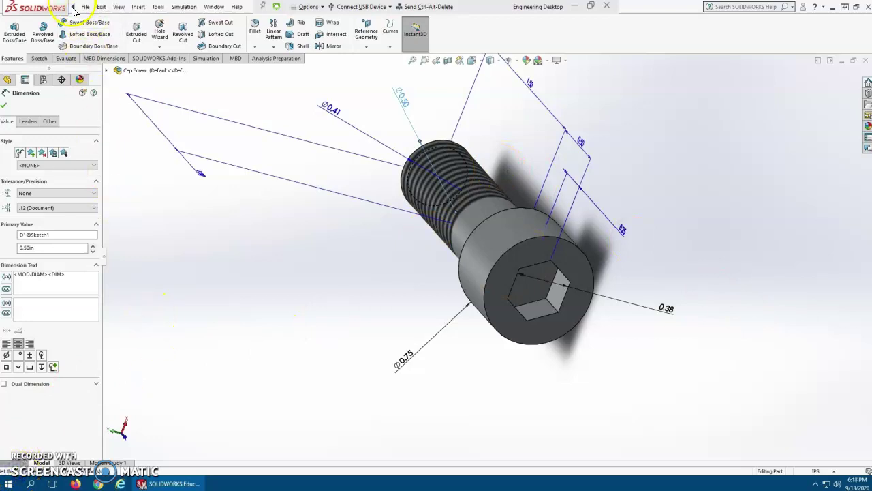
pyautogui.click(140, 8)
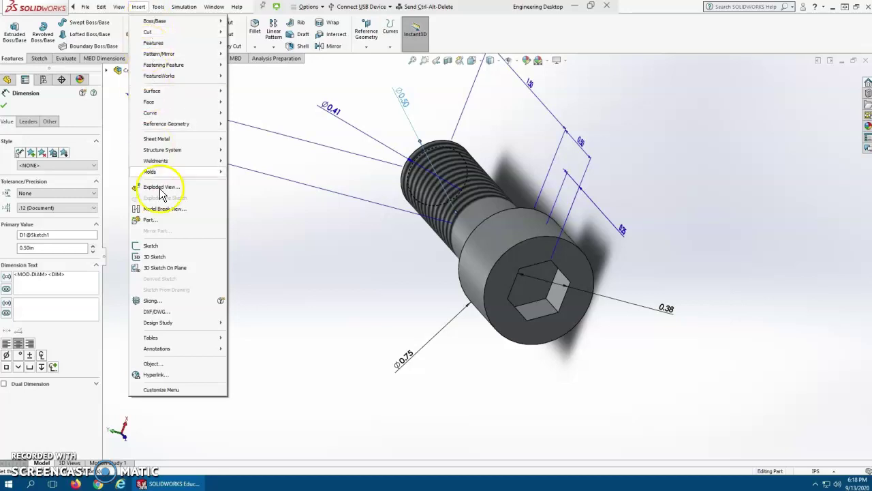
pyautogui.moveTo(181, 343)
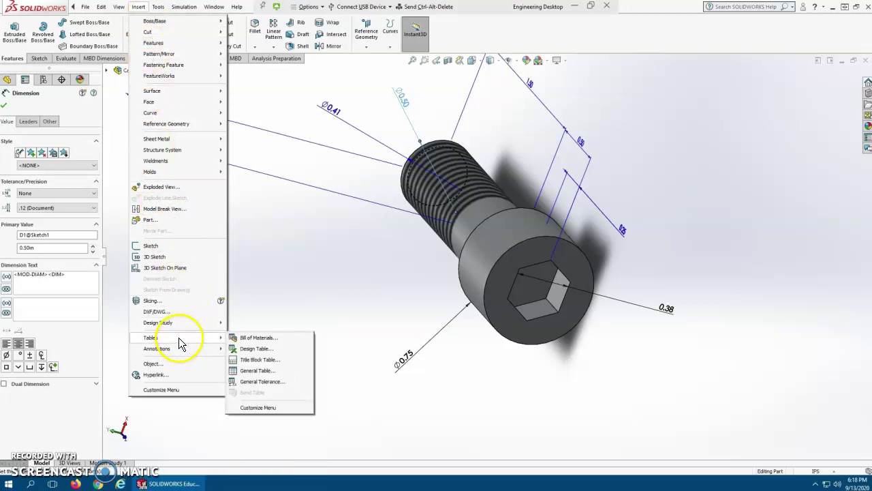
pyautogui.click(273, 350)
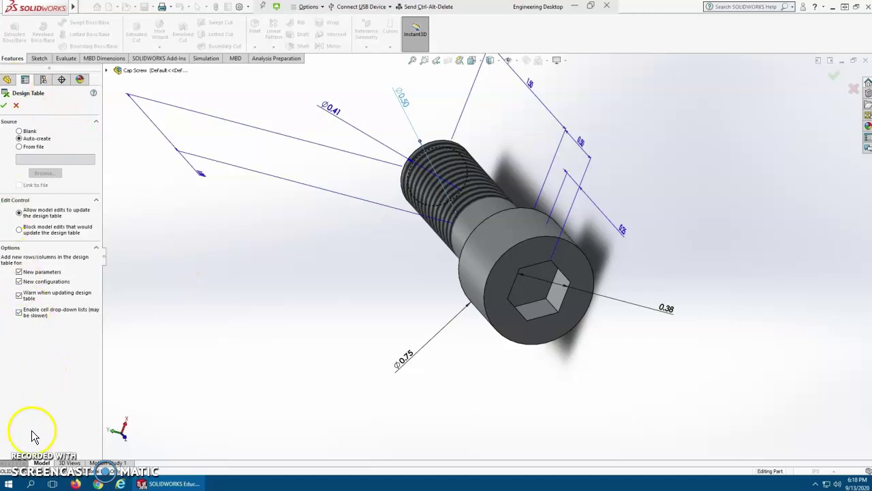
pyautogui.click(39, 150)
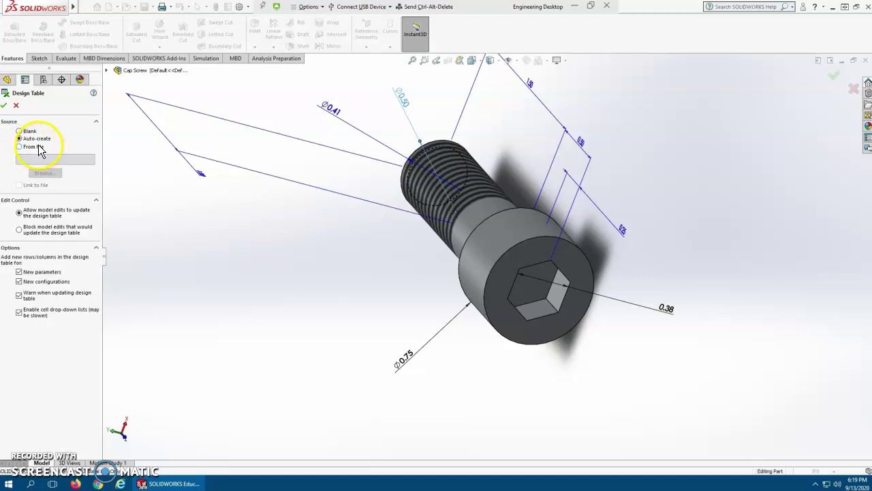
pyautogui.click(20, 138)
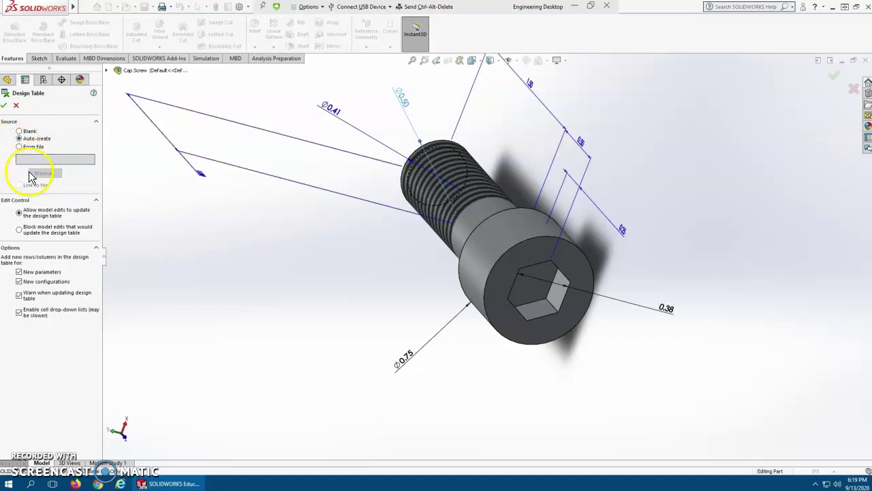
pyautogui.click(19, 232)
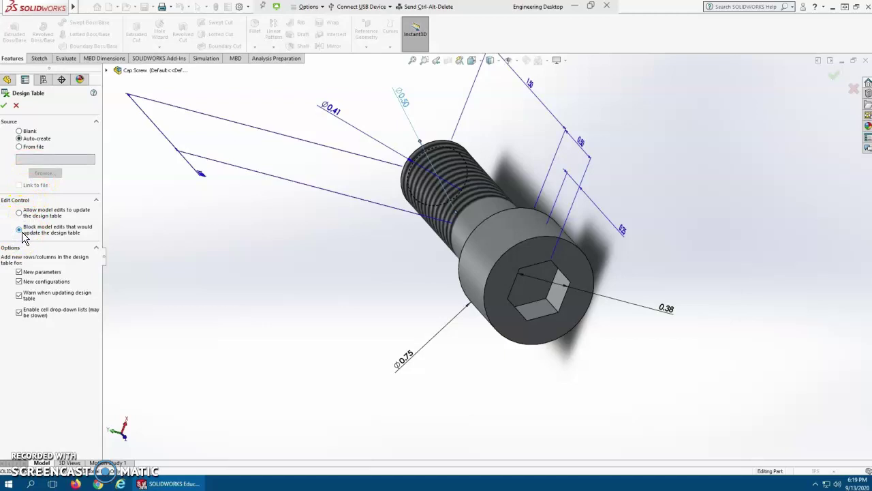
pyautogui.click(19, 271)
pyautogui.click(19, 281)
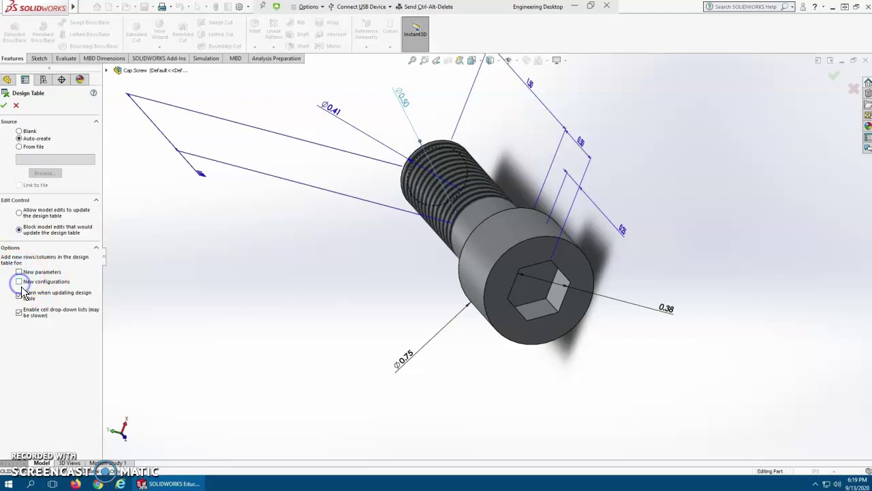
pyautogui.click(19, 295)
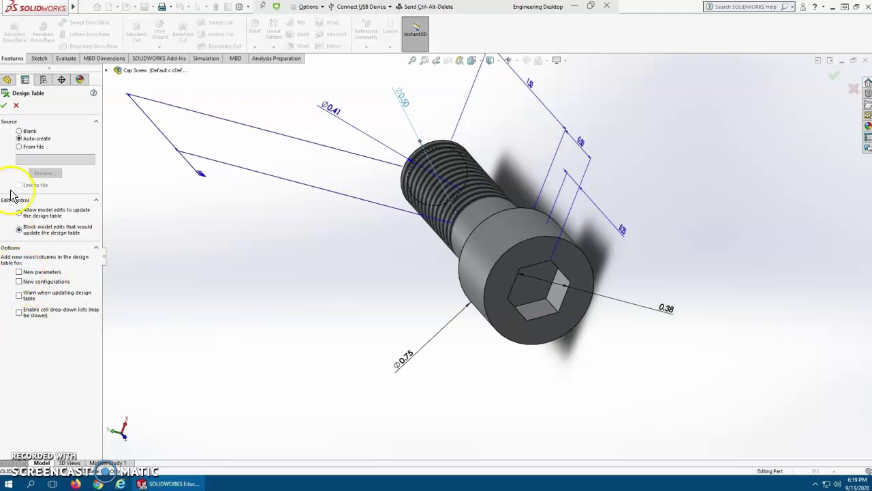
# Confirm the table settings and add all six dimensions, D1@Sketch1 through D1@Cut-Extrude1, to it
pyautogui.click(6, 107)
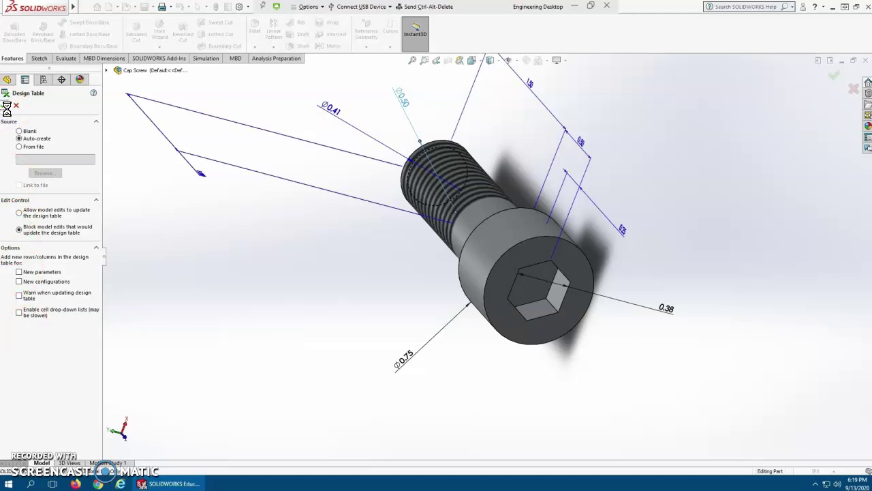
pyautogui.click(230, 241)
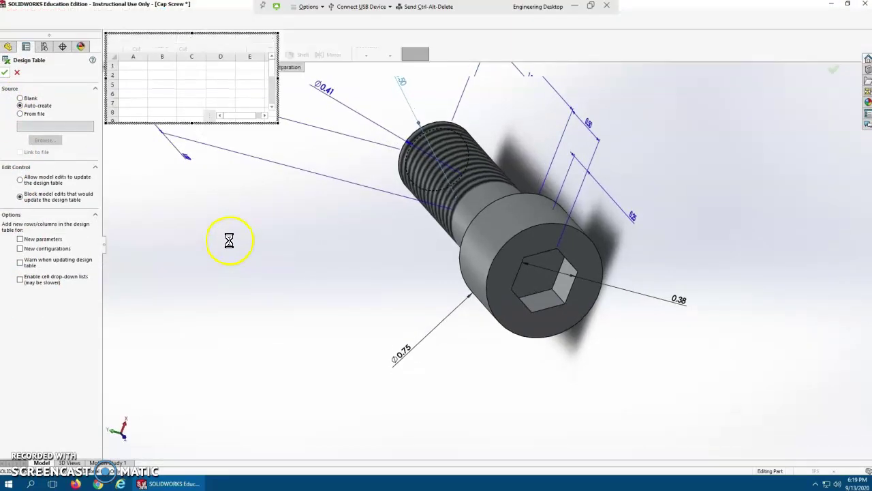
pyautogui.click(128, 115)
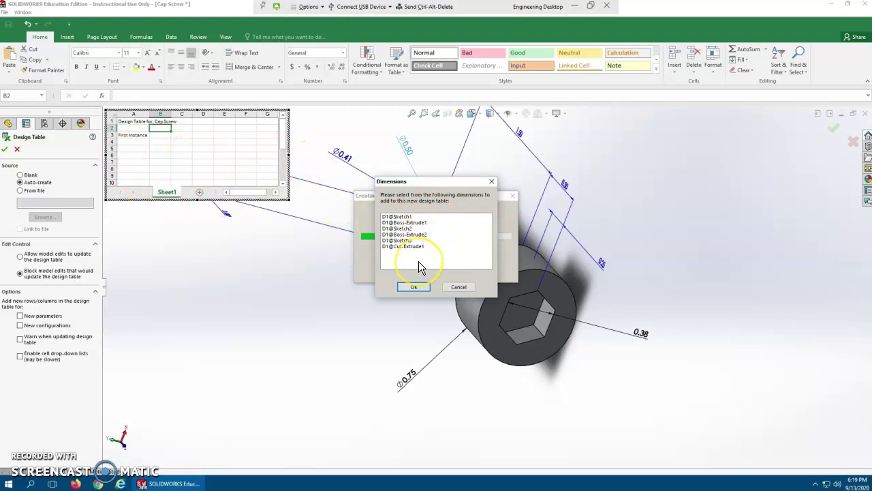
pyautogui.click(403, 216)
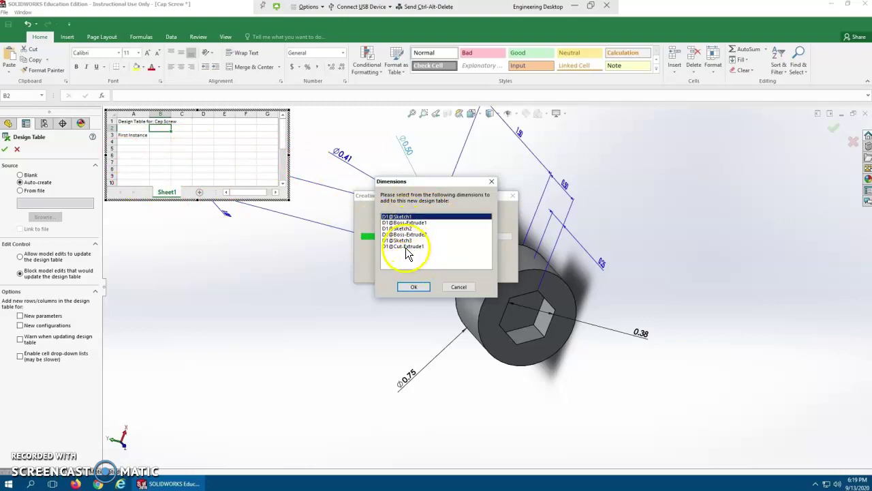
pyautogui.keyDown('shift'); pyautogui.click(406, 246); pyautogui.keyUp('shift')
pyautogui.click(413, 287)
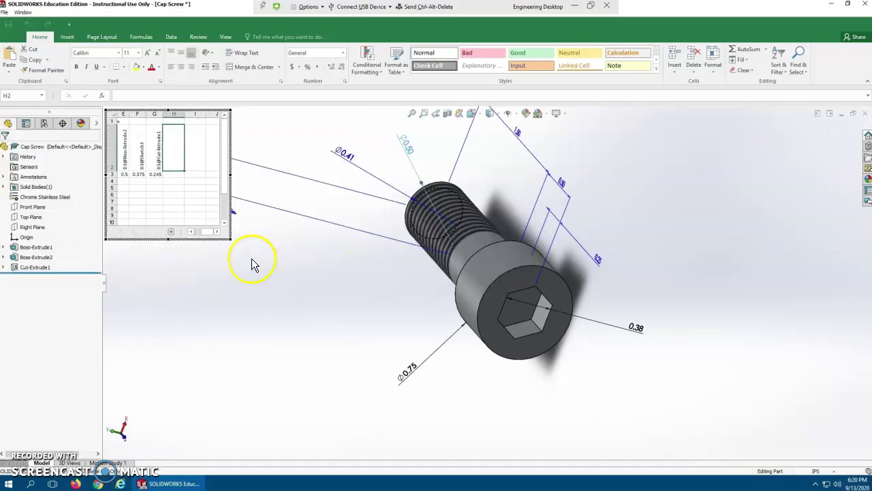
# Enlarge the embedded sheet and rename the Default configuration in A3 to Part 101
pyautogui.moveTo(239, 247); pyautogui.dragTo(345, 310)
pyautogui.click(178, 208)
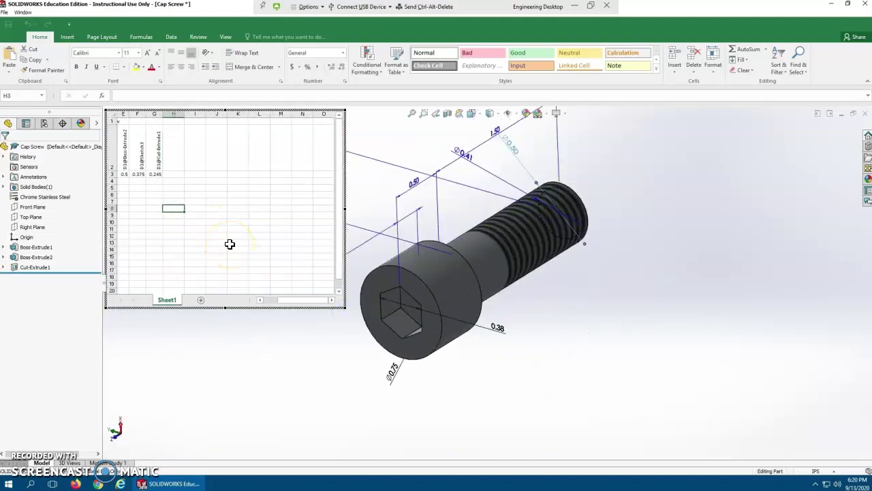
pyautogui.click(137, 188)
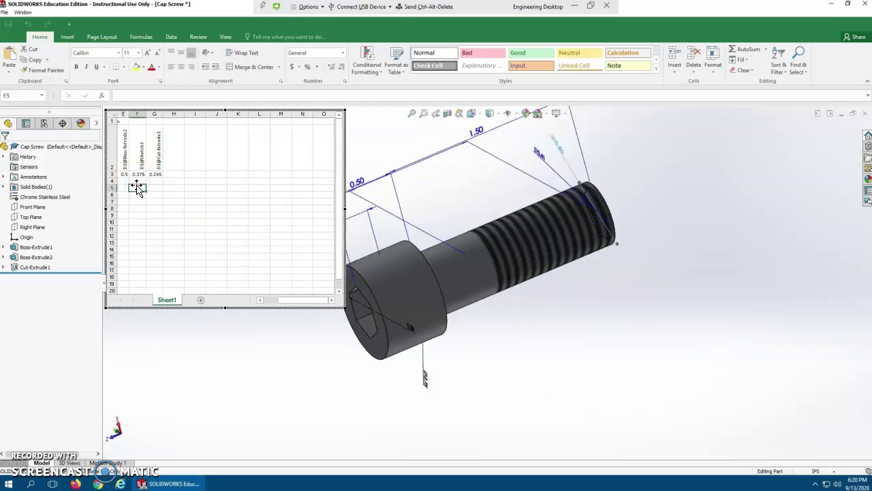
pyautogui.click(264, 300)
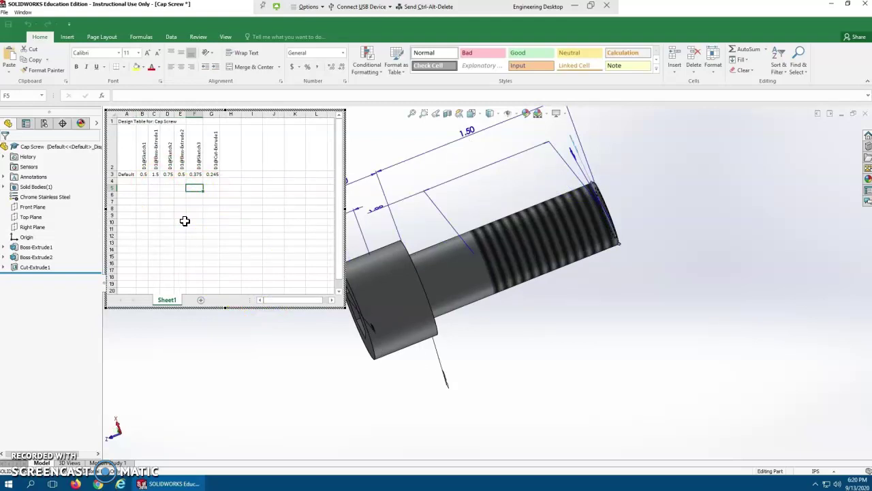
pyautogui.click(126, 187)
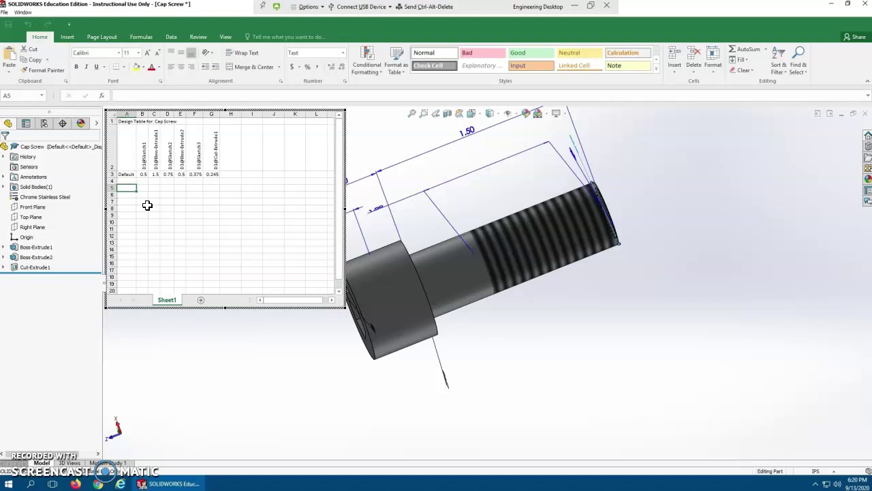
pyautogui.click(126, 175)
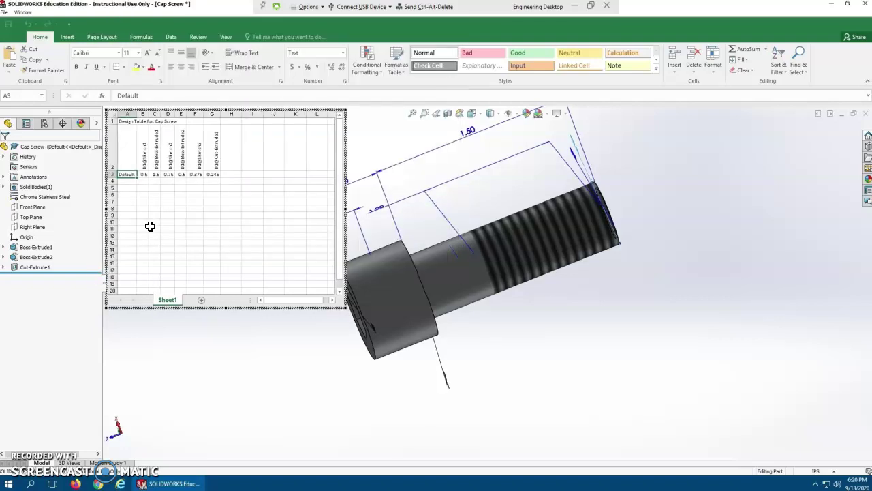
pyautogui.click(132, 174)
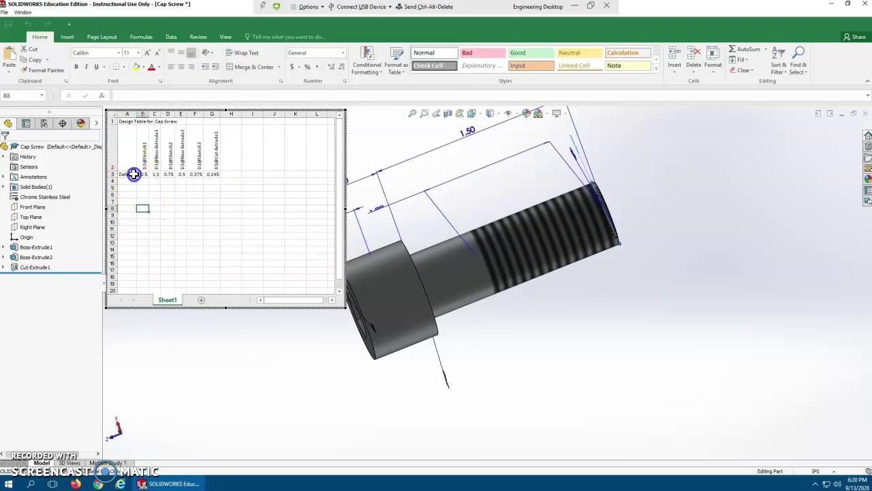
pyautogui.doubleClick(133, 174)
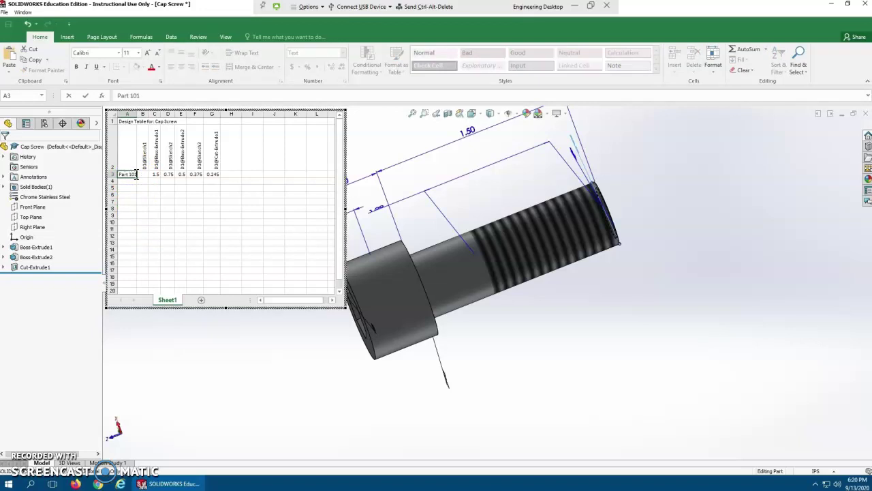
pyautogui.write('Part 101')
pyautogui.press('Return')
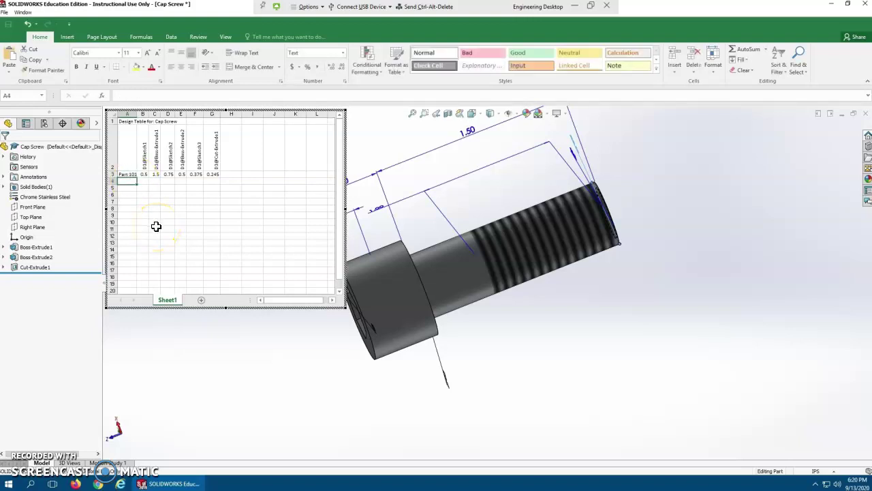
# Add Part 102 and Part 103 in A4 and A5, and autofit column A
pyautogui.write('Part 102')
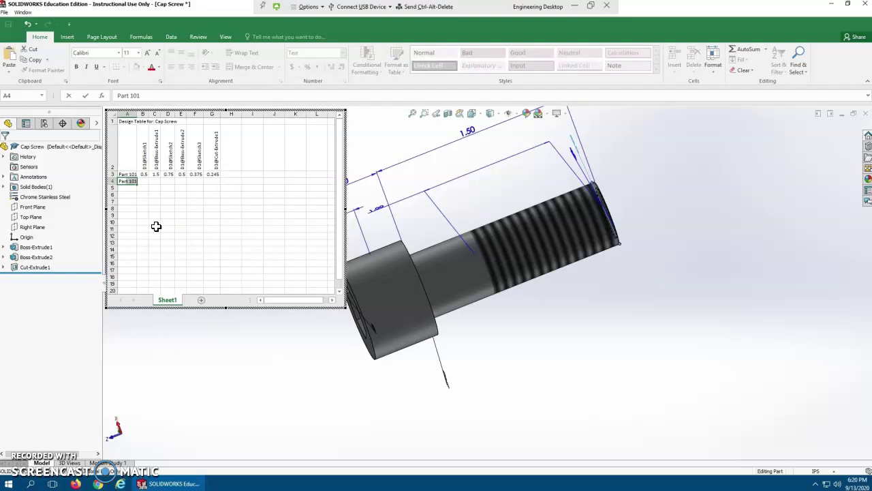
pyautogui.press('Return')
pyautogui.write('Part 103')
pyautogui.press('Return')
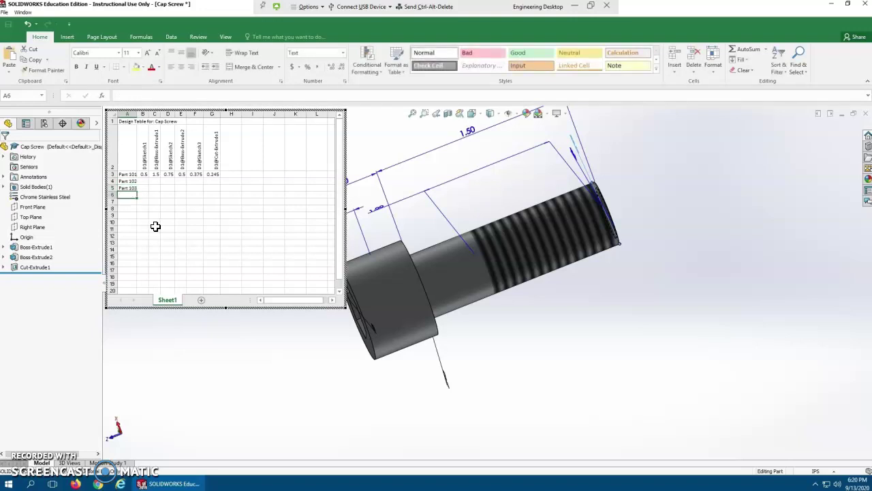
pyautogui.doubleClick(137, 114)
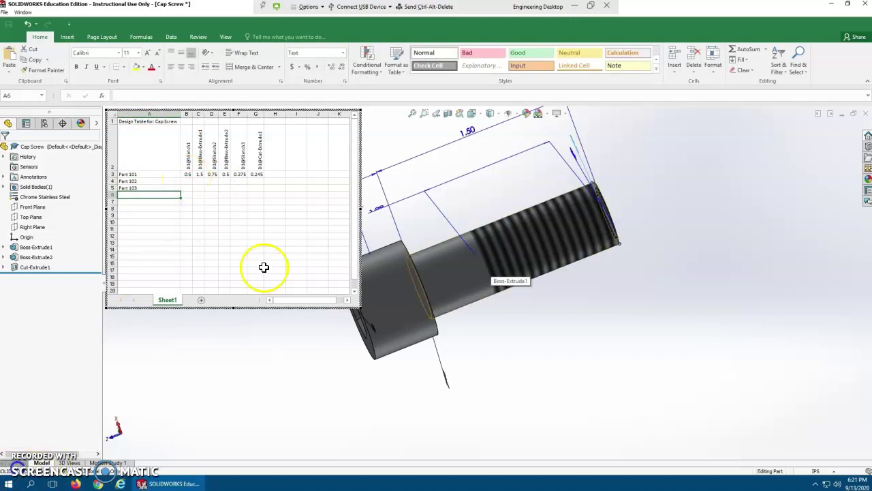
pyautogui.moveTo(518, 265); pyautogui.dragTo(631, 198, button='middle')
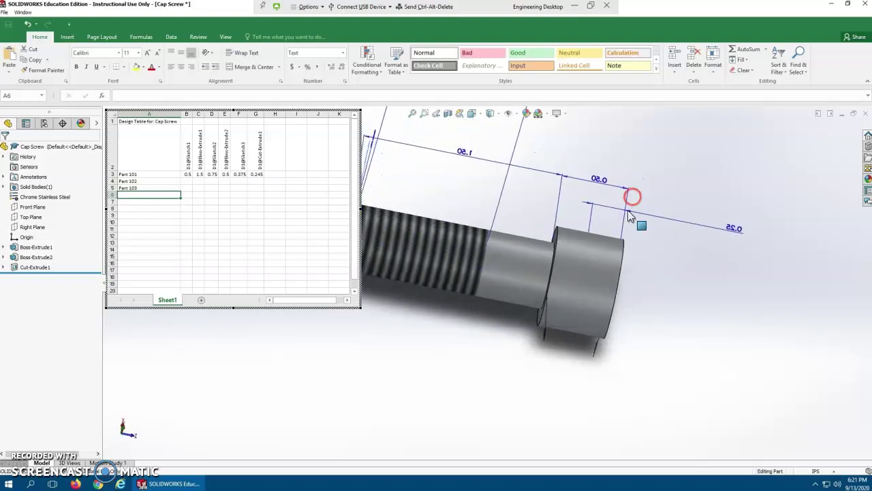
# Exit the design table and accept the message listing the generated Part 101–103 configurations
pyautogui.click(523, 217)
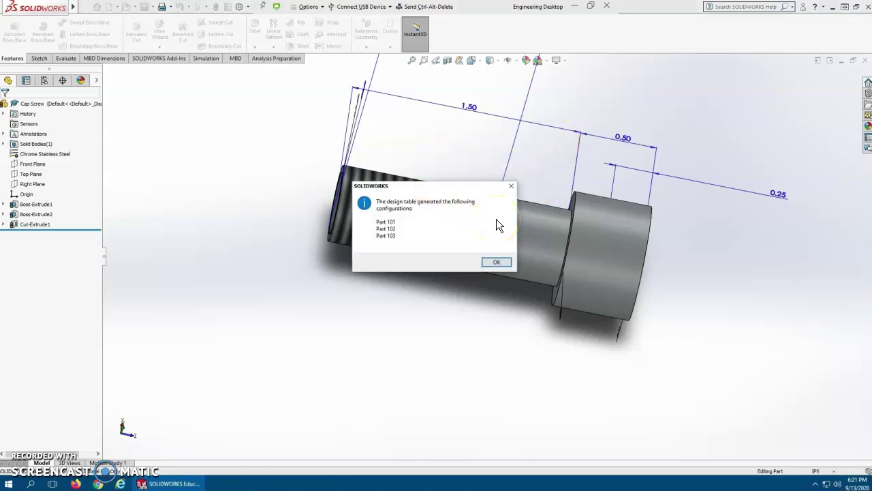
pyautogui.press('Return')
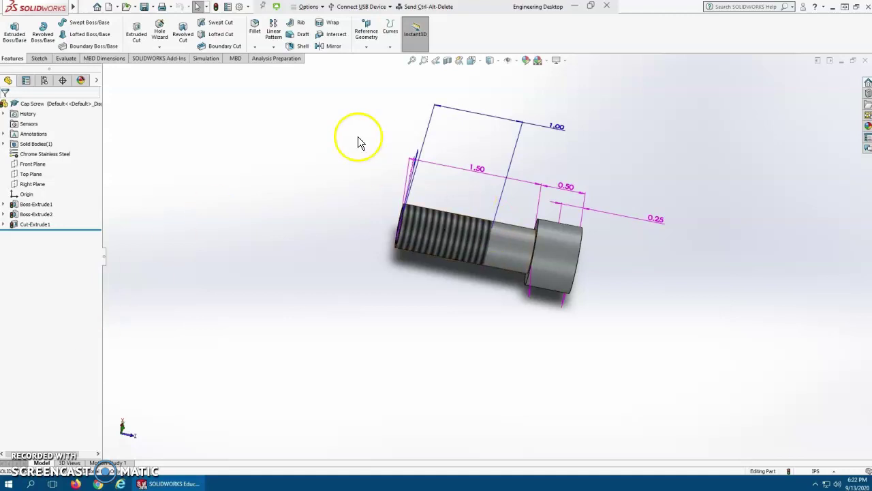
# Open the Design Table for editing from the ConfigurationManager
pyautogui.click(26, 81)
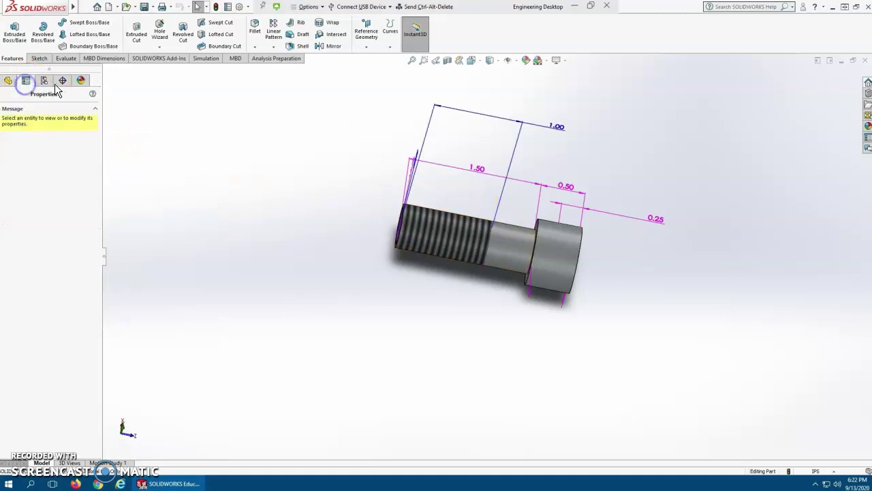
pyautogui.click(43, 80)
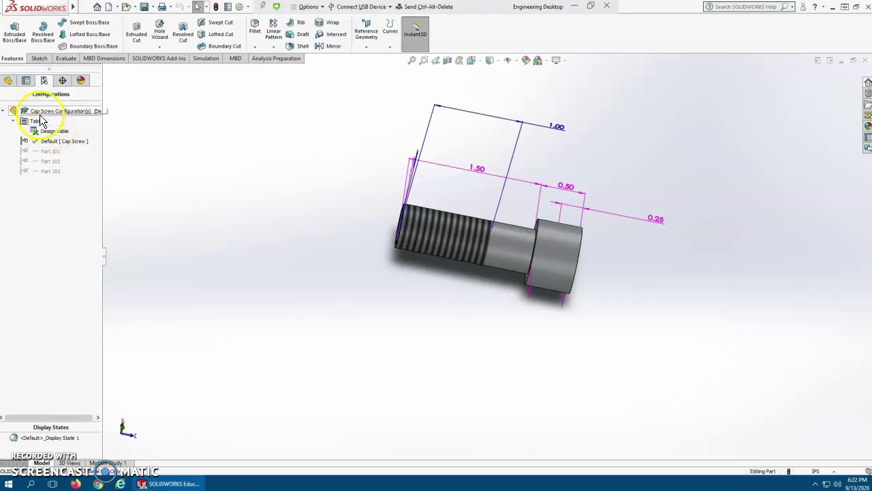
pyautogui.click(64, 132)
pyautogui.rightClick(66, 137)
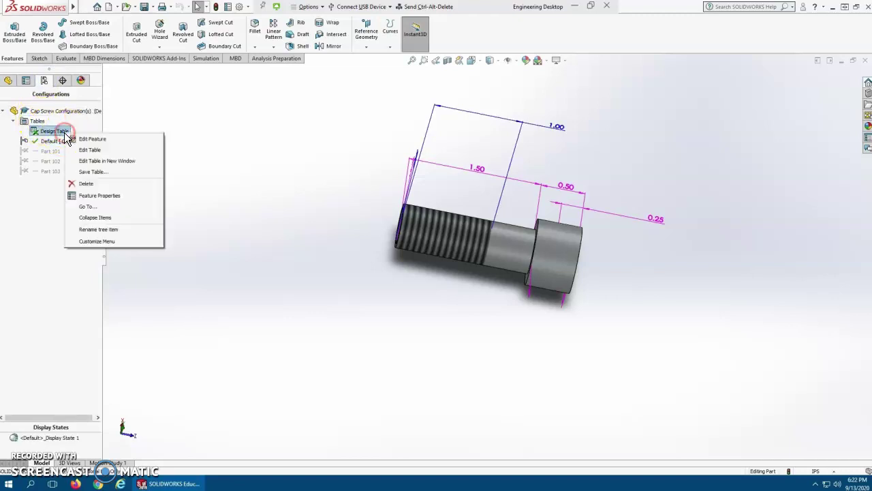
pyautogui.click(101, 150)
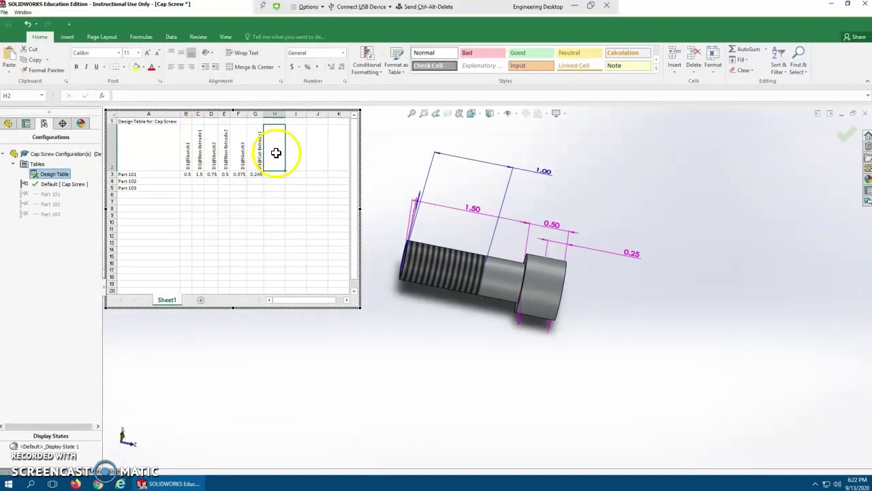
# Add the 1.00 cosmetic thread dimension as column H and select cell B4 for Part 102
pyautogui.doubleClick(540, 172)
pyautogui.click(534, 214)
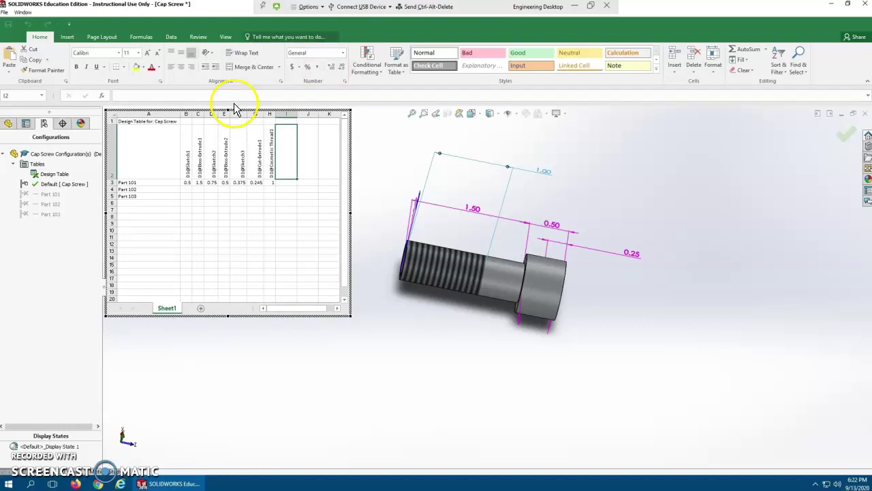
pyautogui.click(185, 189)
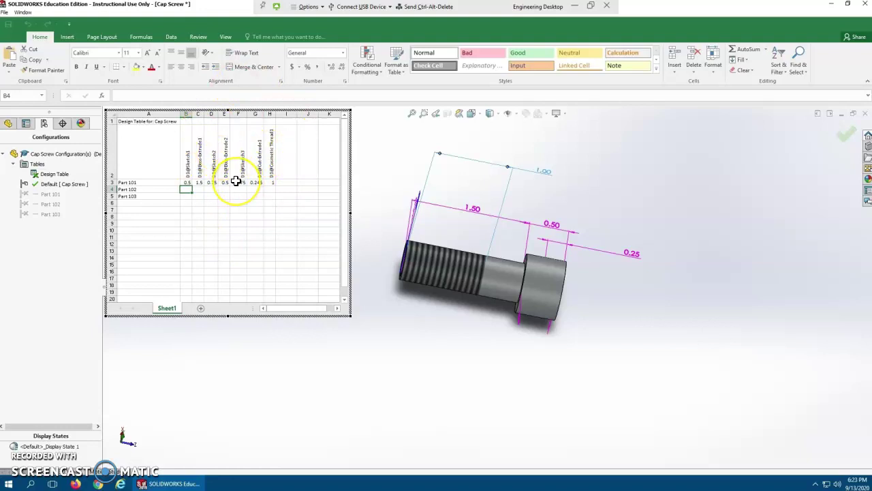
# Enter 0.75 and 1 in column B, 2 and 3 in column C, and widen column B
pyautogui.write('.75')
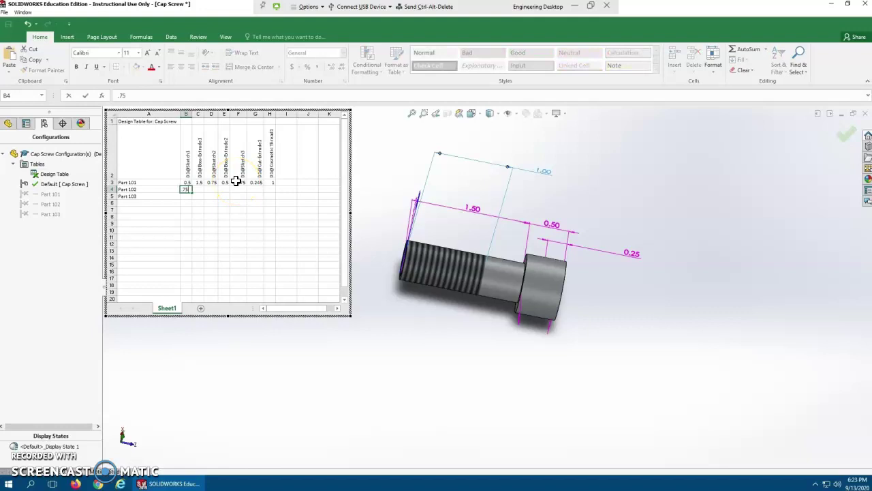
pyautogui.press('Return')
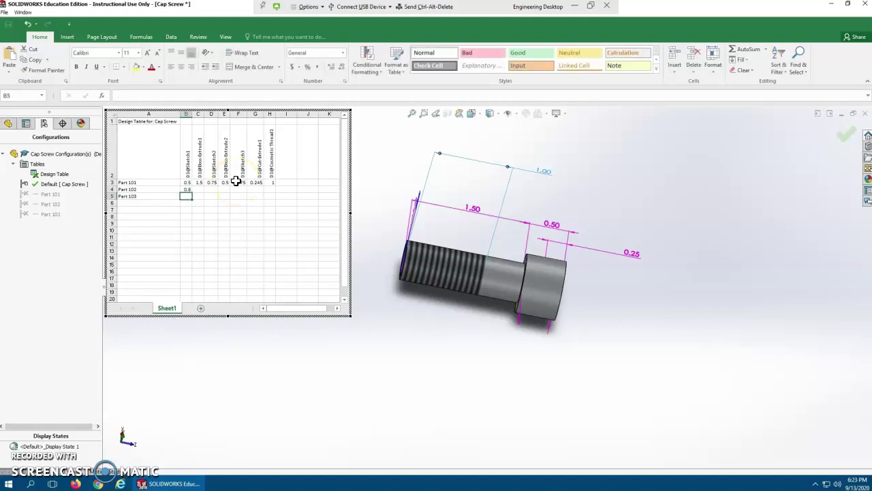
pyautogui.write('1')
pyautogui.press('Tab')
pyautogui.press('Up')
pyautogui.press('Left')
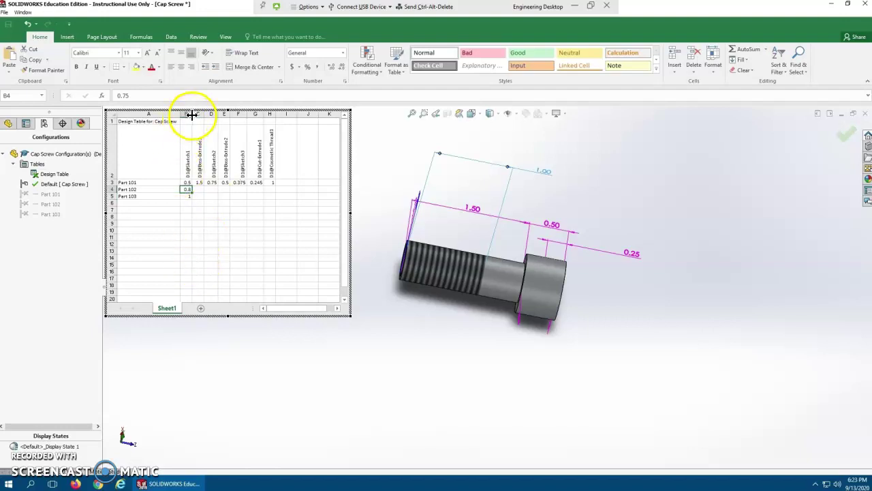
pyautogui.doubleClick(190, 115)
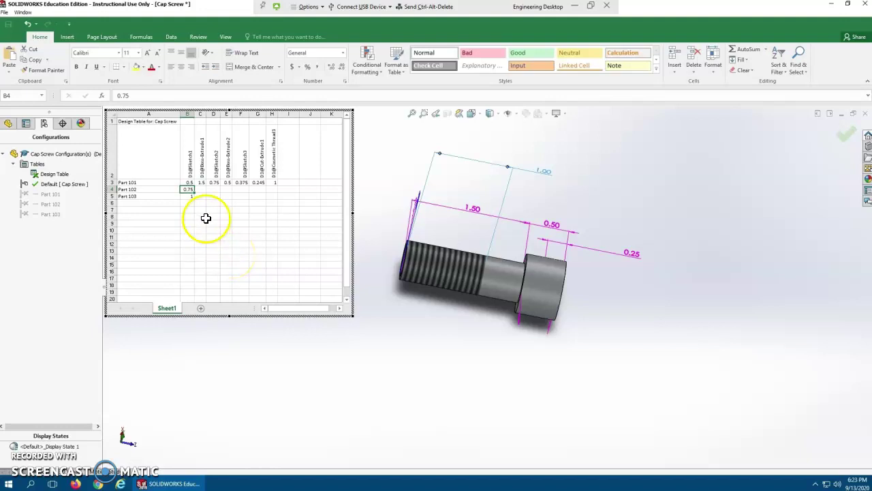
pyautogui.click(203, 188)
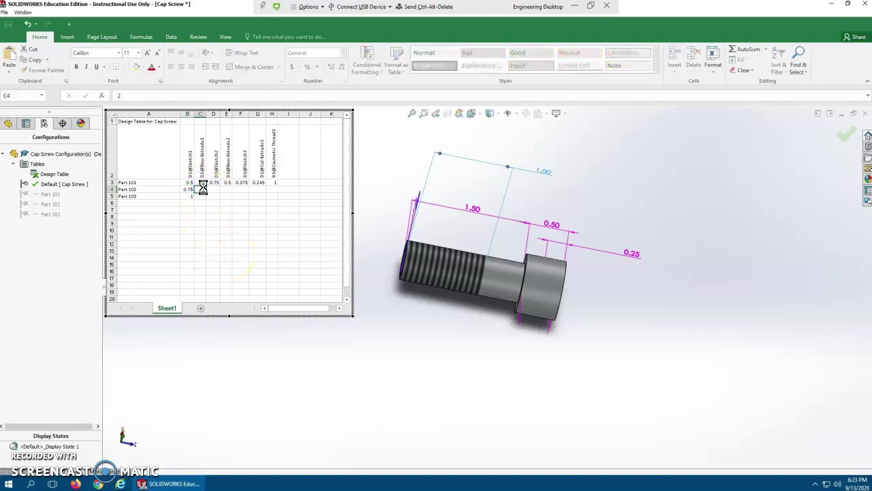
pyautogui.press('Down')
pyautogui.write('3')
pyautogui.press('Tab')
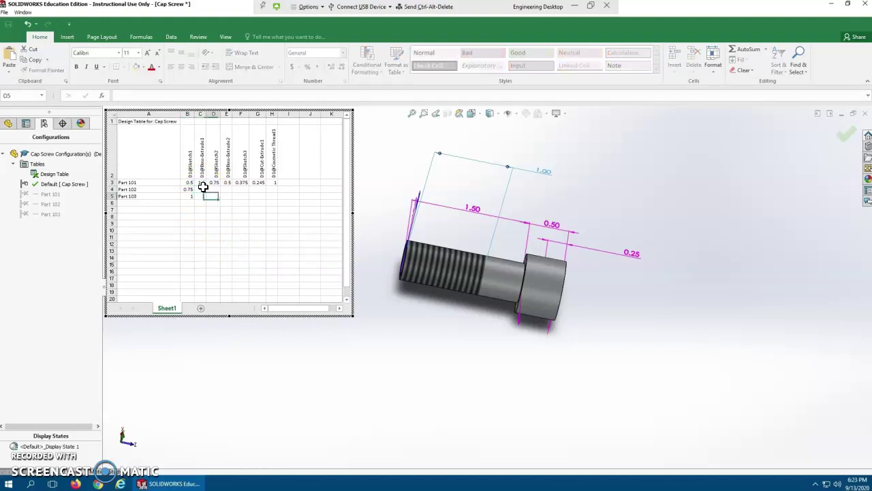
pyautogui.press('Up')
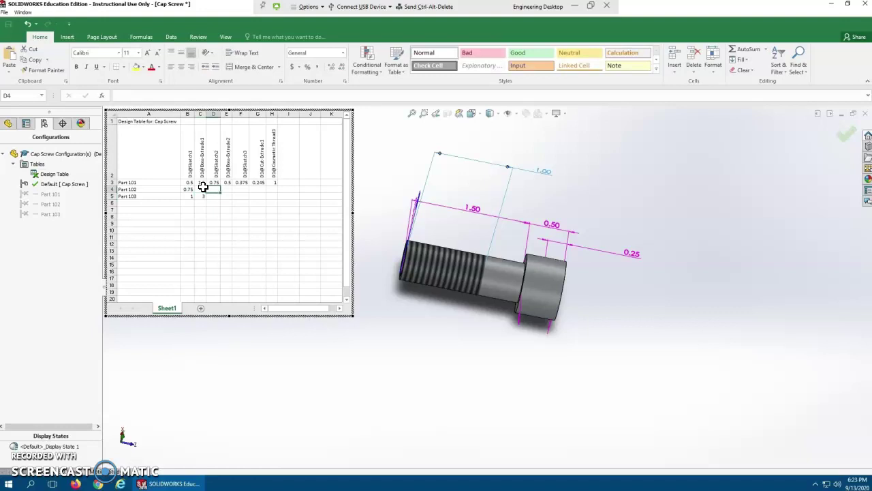
# Enter 1.125 and 1.5 in column D, and 0.75 and 1 in column E
pyautogui.write('1.125')
pyautogui.press('Return')
pyautogui.write('1.5')
pyautogui.press('Up')
pyautogui.press('Right')
pyautogui.write('.75')
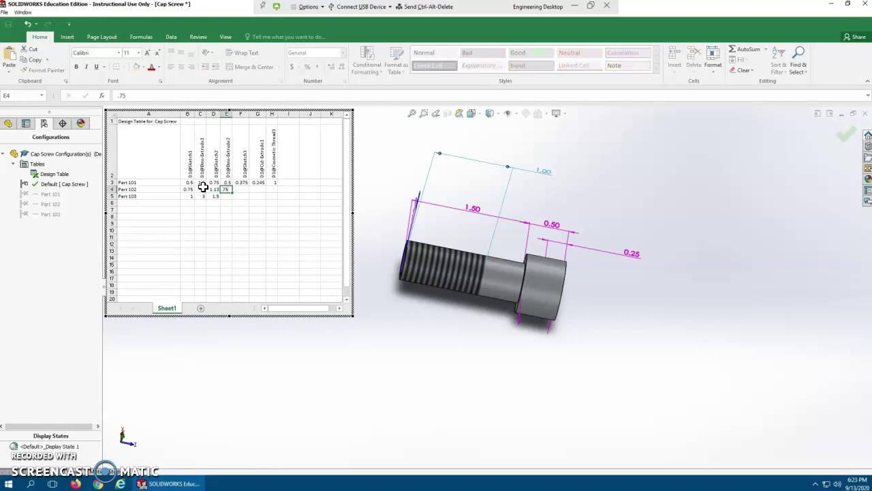
pyautogui.press('Return')
pyautogui.write('1')
pyautogui.press('Up')
pyautogui.press('Right')
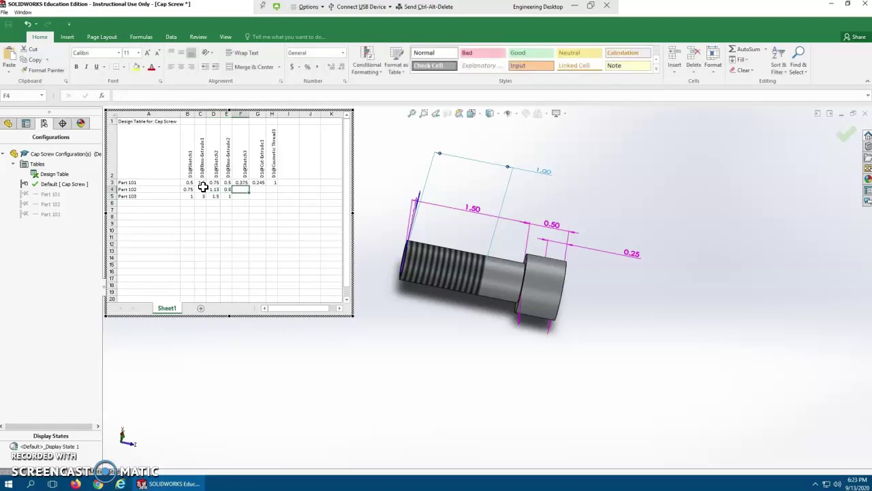
# Enter 0.625/0.75 in column F, 0.37/0.495 in column G, and 1.5/2 in column H
pyautogui.write('.625')
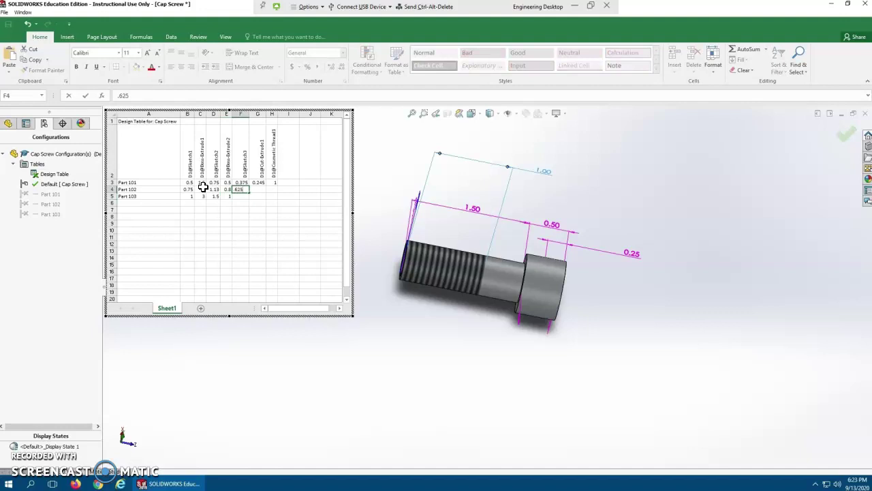
pyautogui.press('Return')
pyautogui.write('.75')
pyautogui.press('Tab')
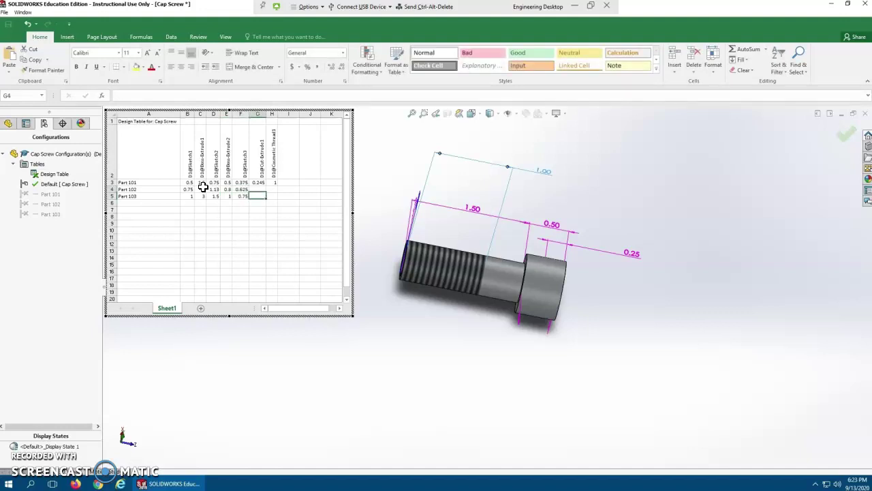
pyautogui.write('.37')
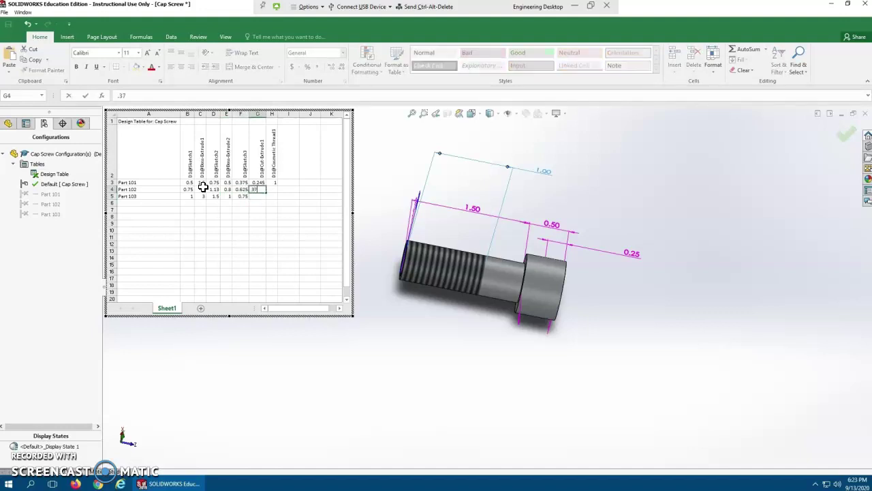
pyautogui.press('Return')
pyautogui.write('.495')
pyautogui.press('Tab')
pyautogui.press('Up')
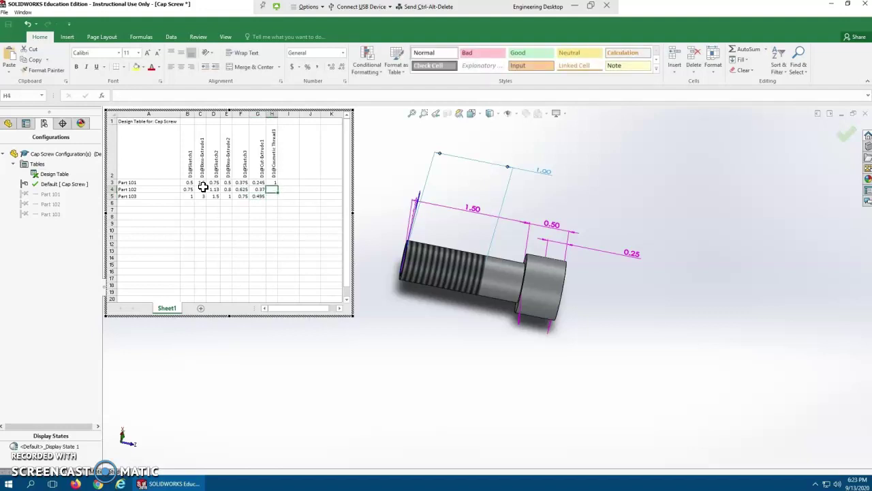
pyautogui.write('1.5')
pyautogui.press('Return')
pyautogui.write('2')
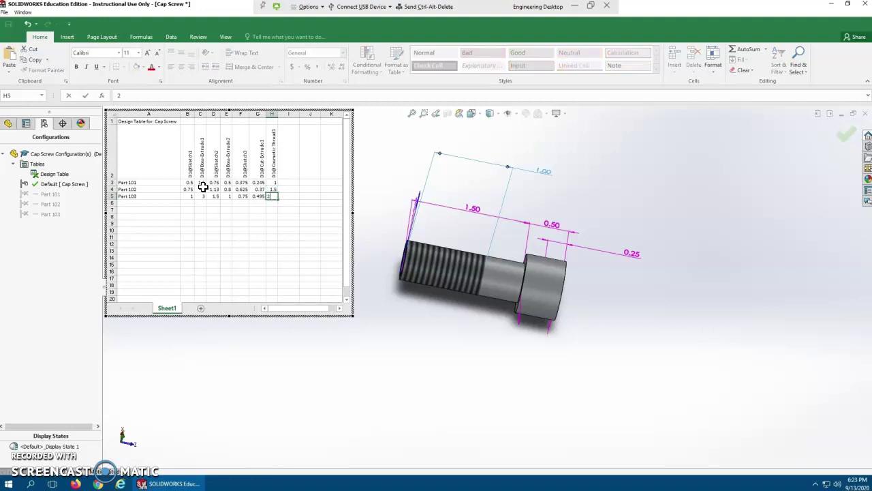
pyautogui.press('Return')
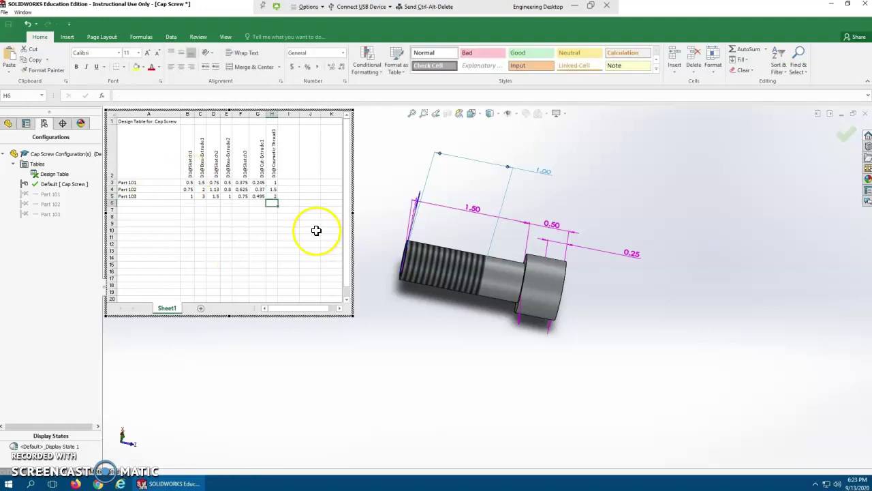
# Close the design table, read the invalid thread warning, and reopen the table for editing
pyautogui.click(301, 351)
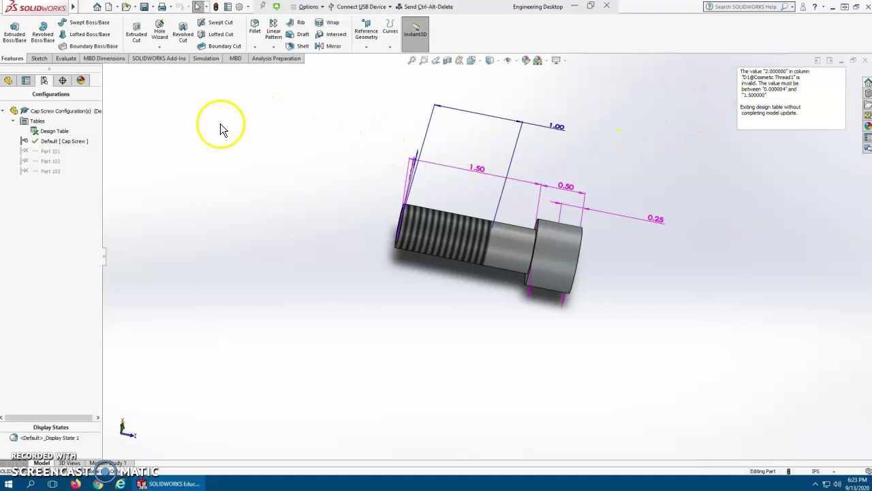
pyautogui.click(54, 132)
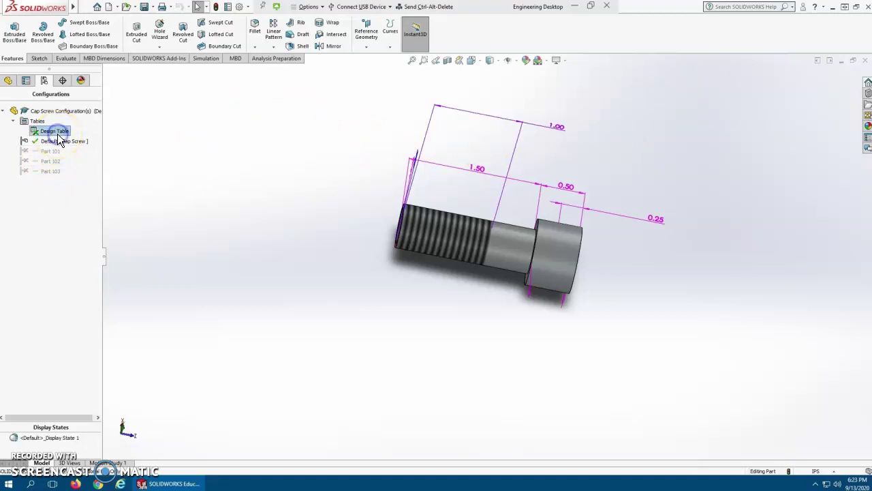
pyautogui.rightClick(58, 133)
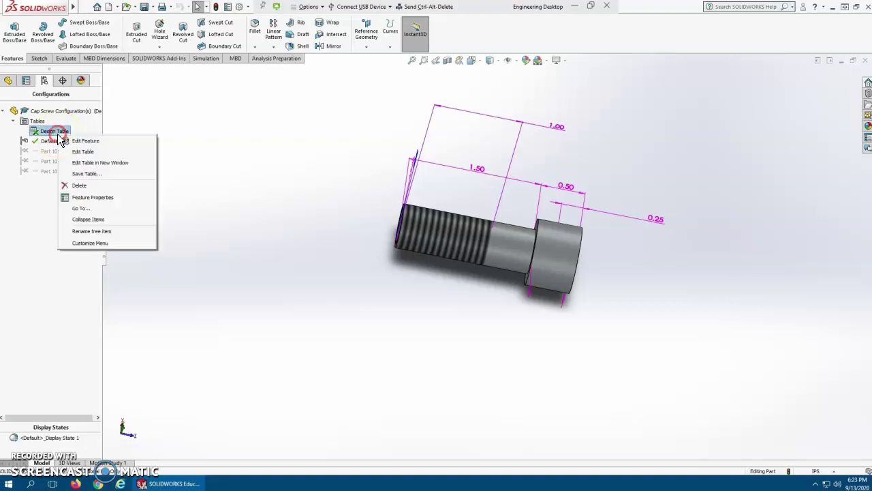
pyautogui.click(107, 143)
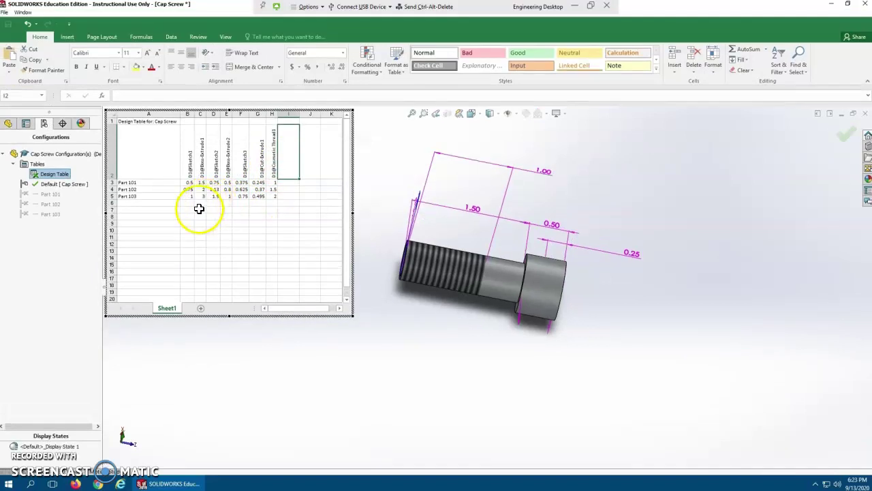
# Re-enter 2 as Part 103's thread value in H5 and close the table again
pyautogui.click(270, 195)
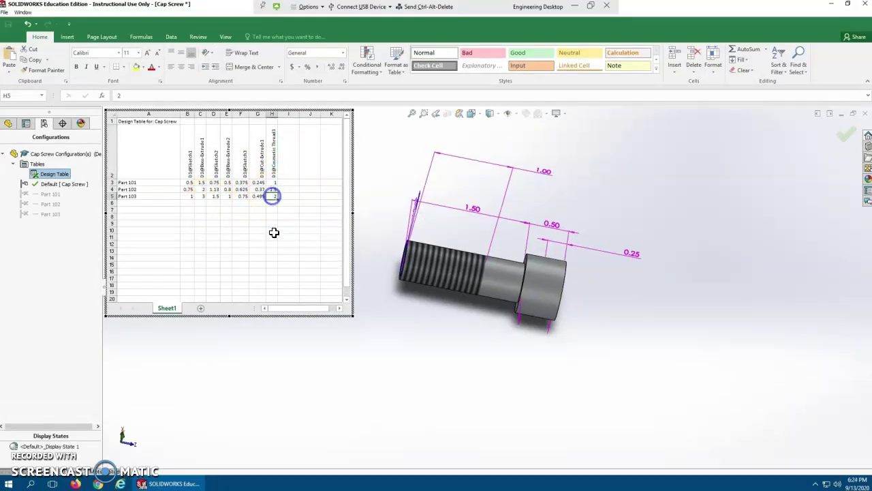
pyautogui.write('2')
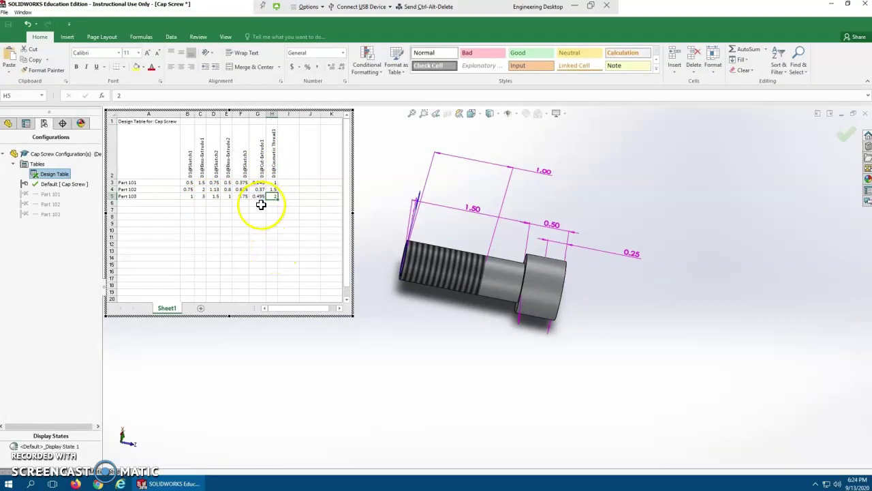
pyautogui.click(281, 353)
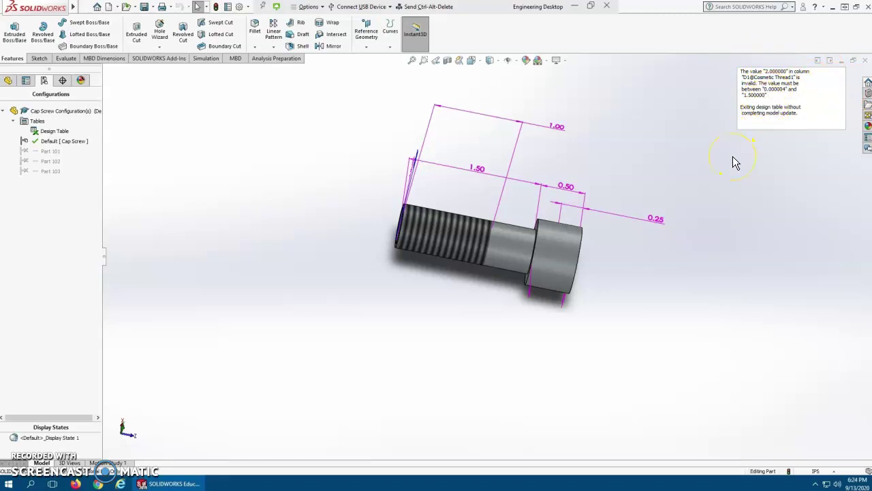
pyautogui.click(204, 169)
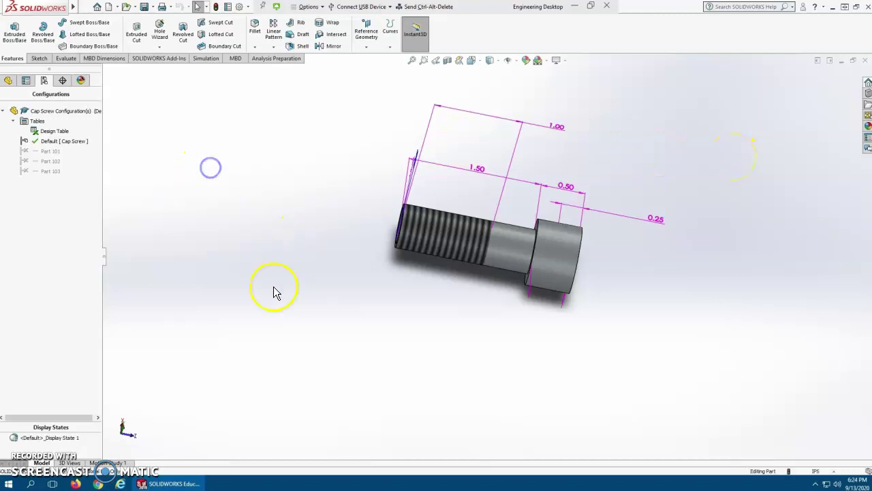
pyautogui.click(450, 247)
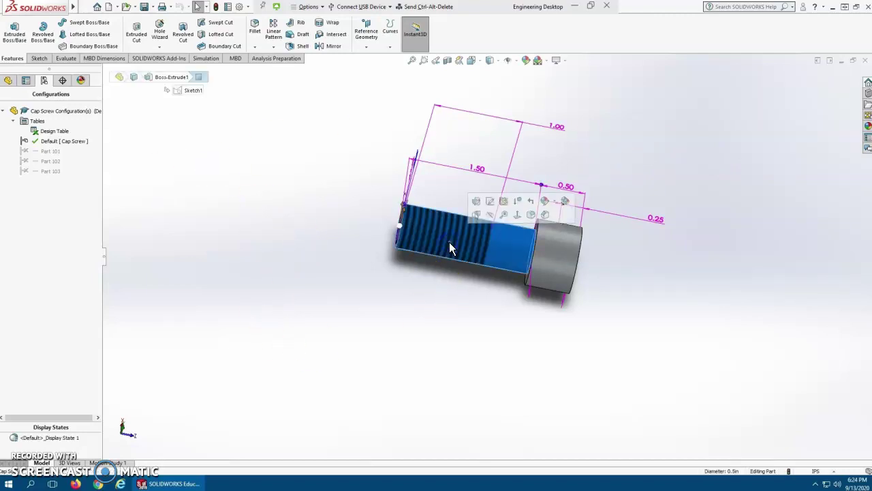
pyautogui.click(429, 329)
pyautogui.click(8, 81)
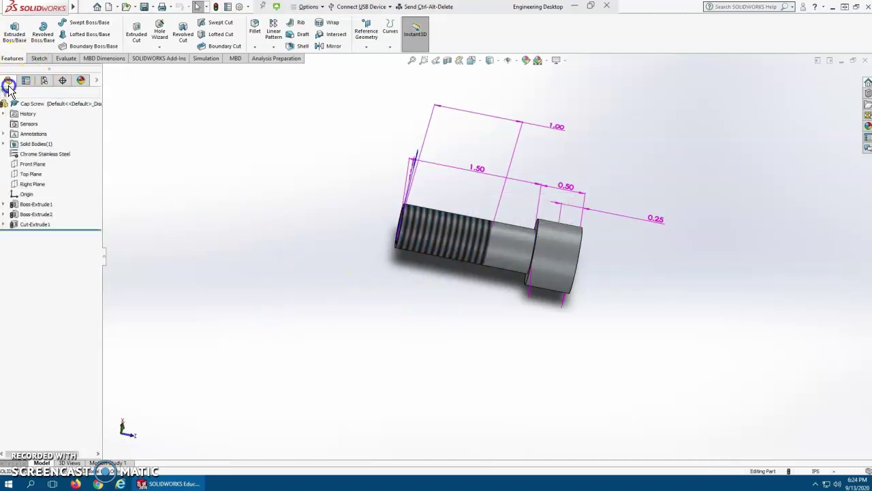
pyautogui.click(6, 203)
pyautogui.click(37, 224)
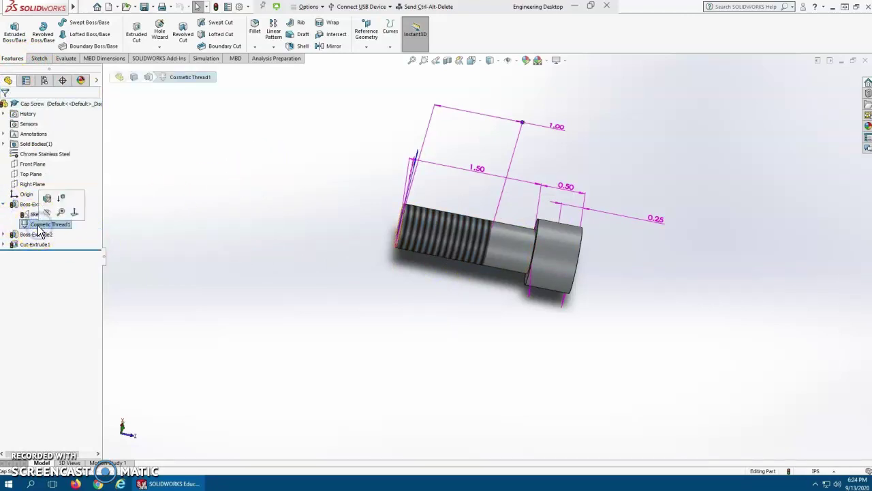
pyautogui.click(50, 198)
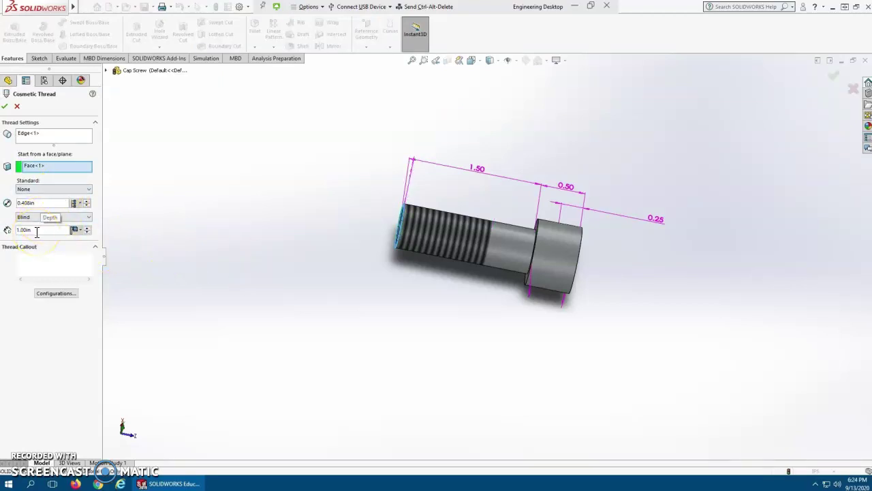
pyautogui.click(73, 218)
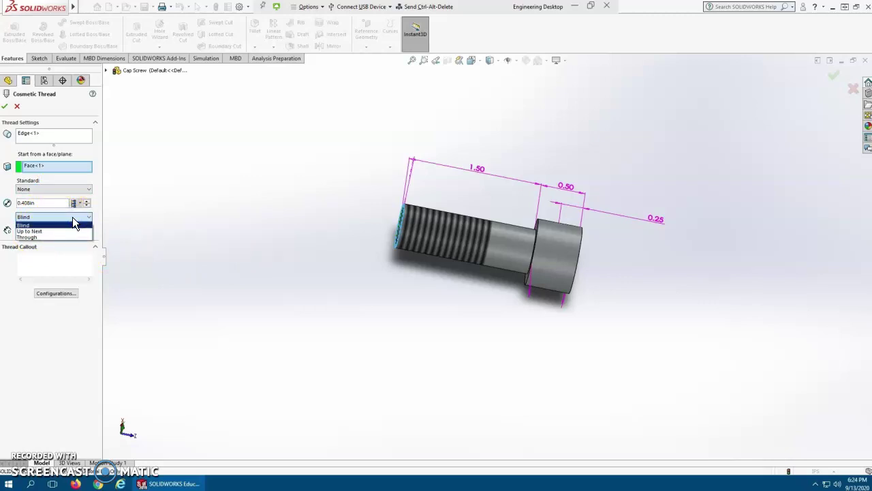
pyautogui.click(72, 217)
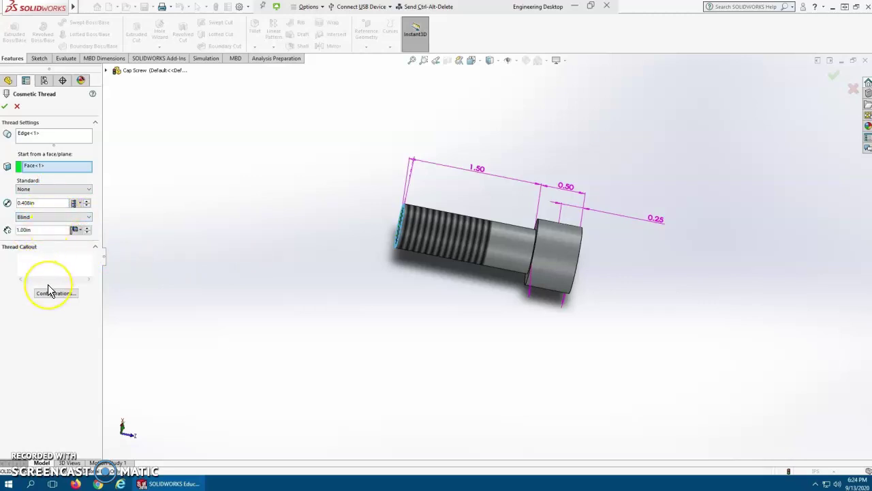
pyautogui.click(5, 105)
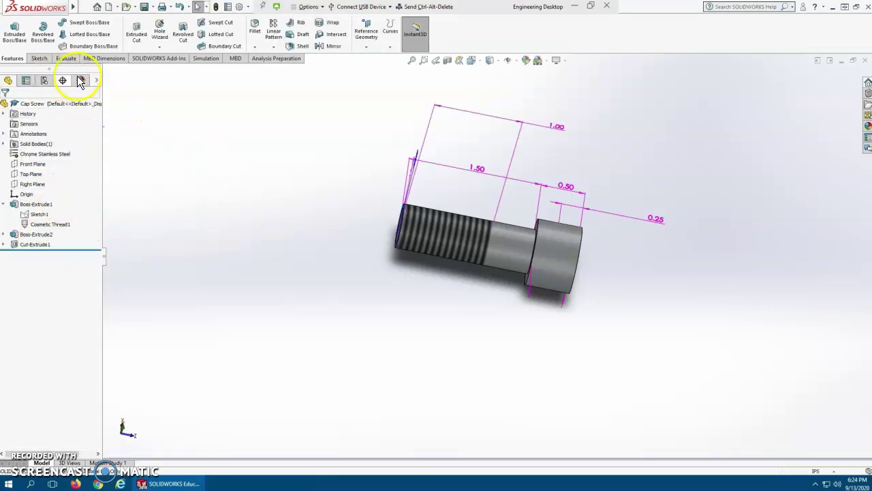
# Show the configurations list and reopen the Design Table for editing
pyautogui.click(44, 81)
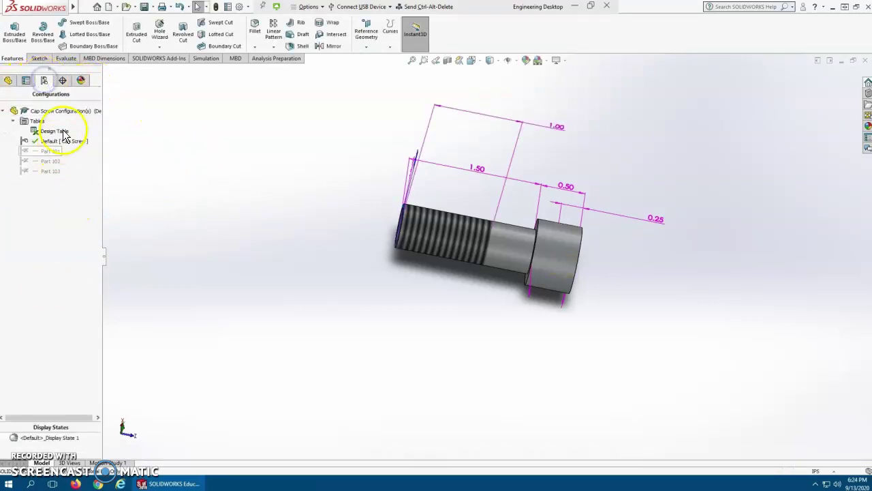
pyautogui.click(61, 131)
pyautogui.rightClick(63, 133)
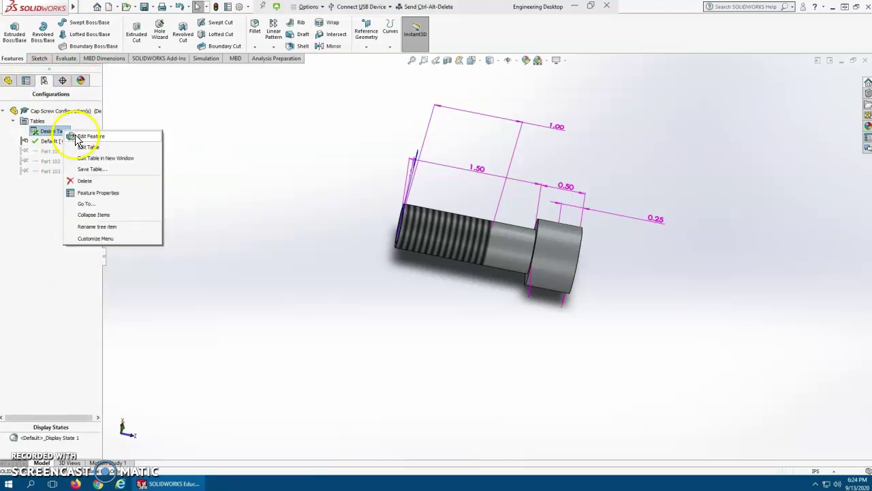
pyautogui.click(85, 147)
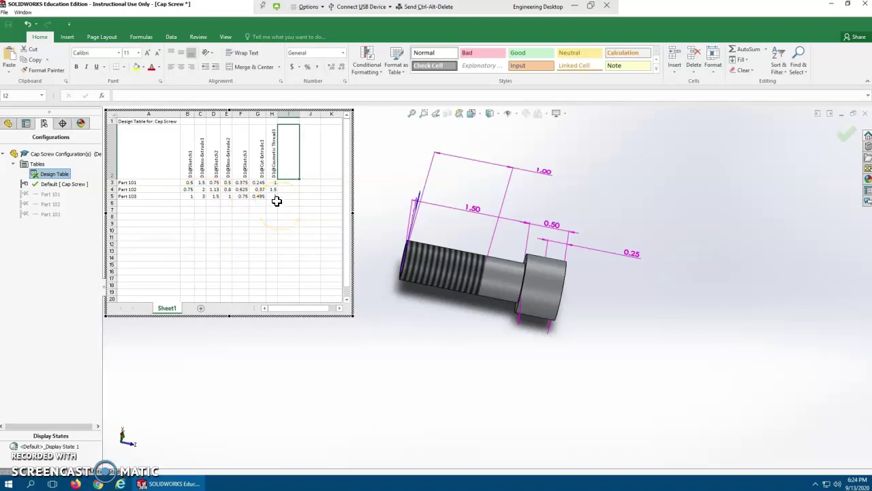
# Check the thread depths in H4 and H5, then rebuild and acknowledge the 1.5-limit warning
pyautogui.click(272, 189)
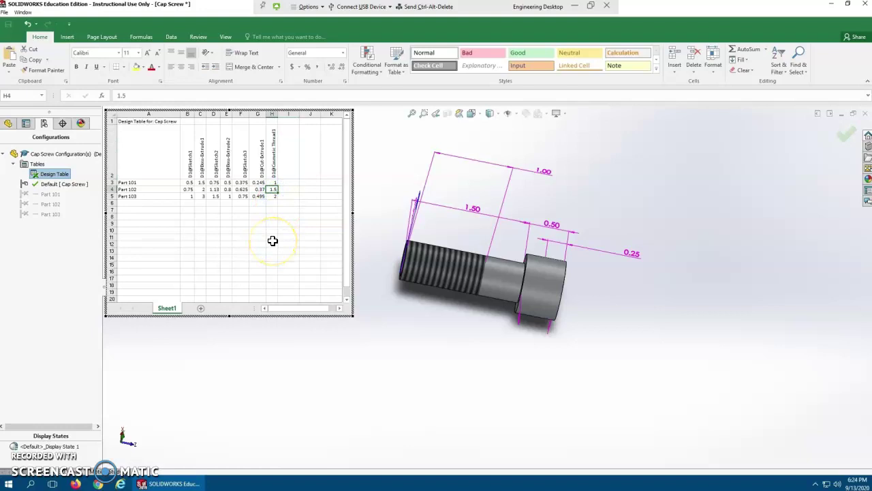
pyautogui.press('Down')
pyautogui.press('Up')
pyautogui.press('Up')
pyautogui.press('Down')
pyautogui.click(411, 342)
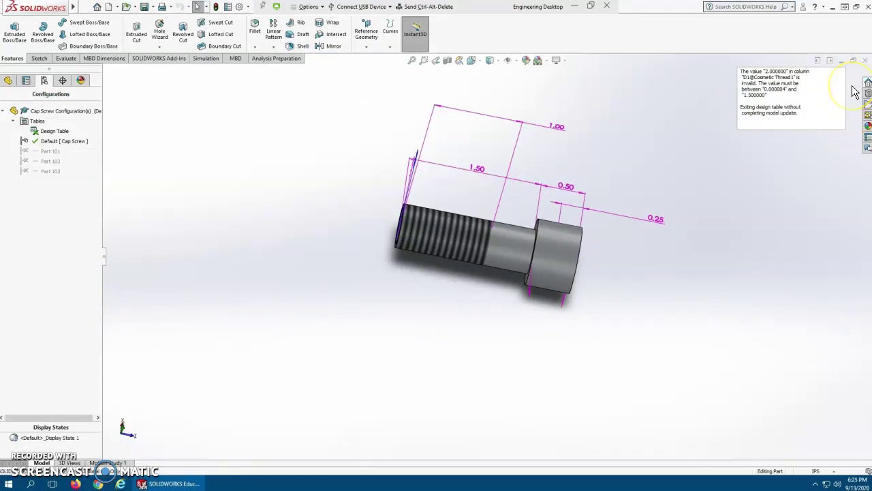
pyautogui.click(749, 93)
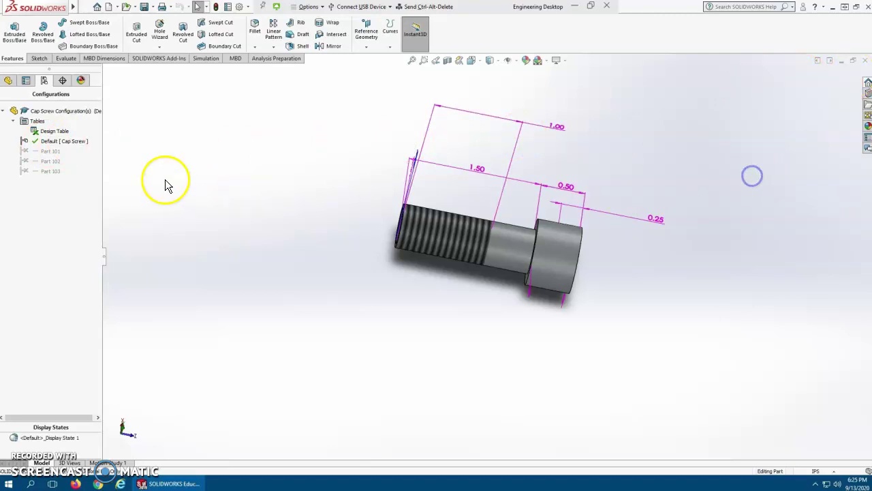
# Reopen the Design Table and activate its embedded sheet
pyautogui.rightClick(52, 131)
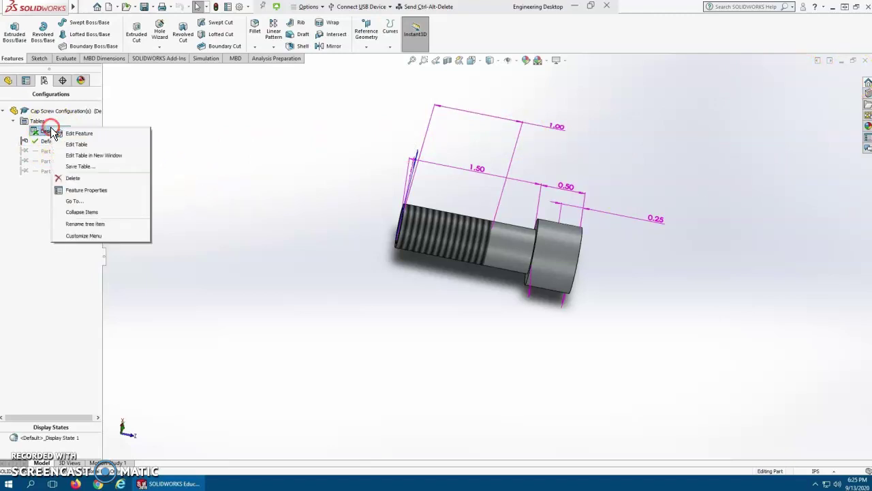
pyautogui.click(106, 144)
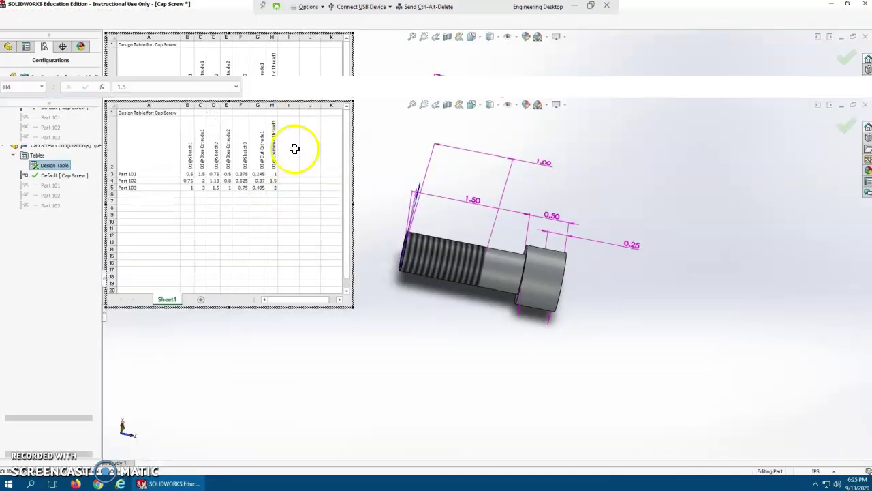
pyautogui.click(281, 166)
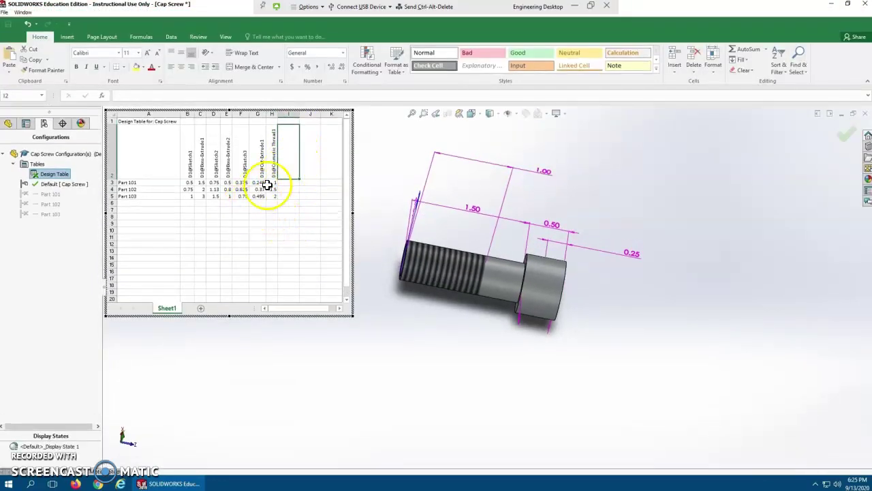
# Enter thread depth 1 for Part 101 (H3) and 1.5 for Part 102 (H4), then apply
pyautogui.click(274, 183)
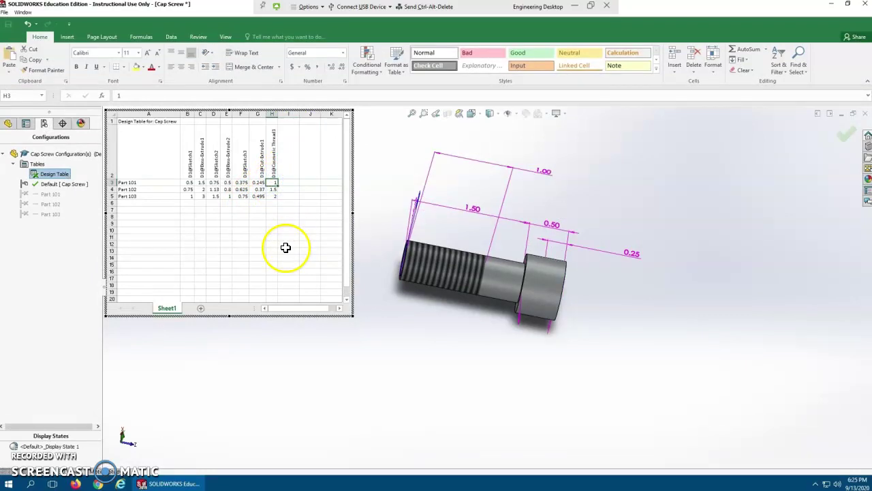
pyautogui.write('1')
pyautogui.press('Return')
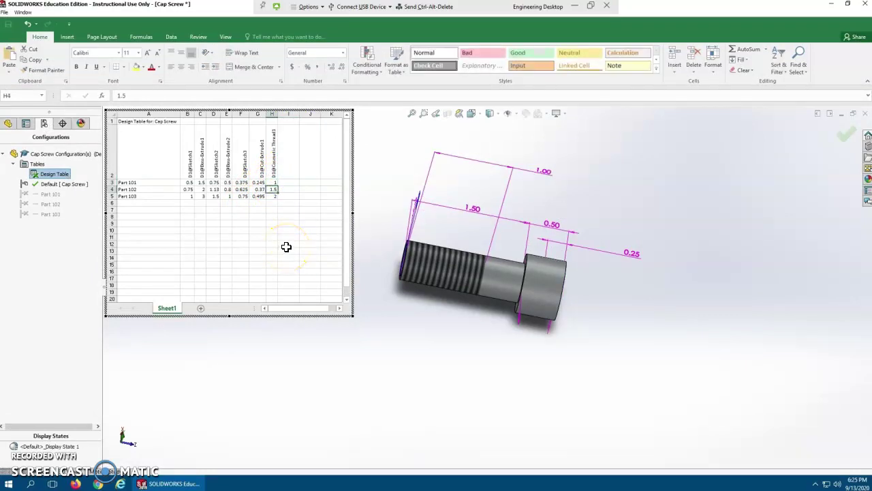
pyautogui.write('1.5')
pyautogui.press('Return')
pyautogui.press('Return')
pyautogui.click(847, 135)
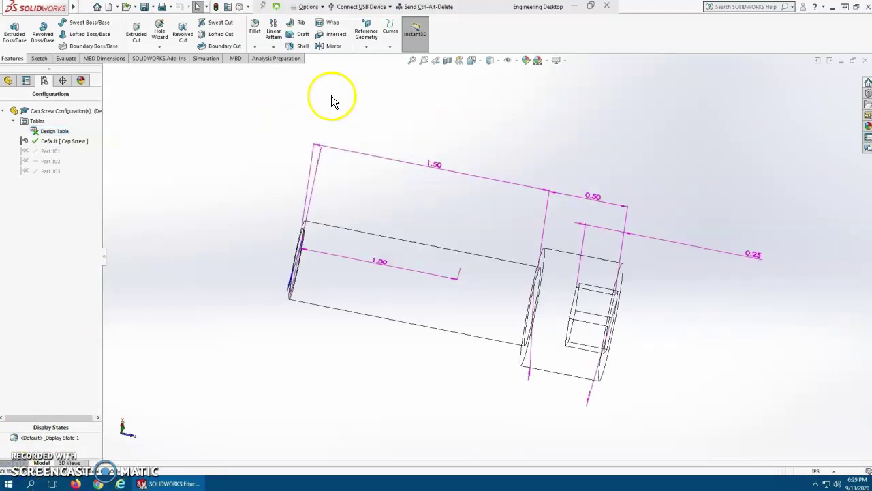
# Switch the screw to Shaded display and orbit to see the hex socket
pyautogui.click(495, 62)
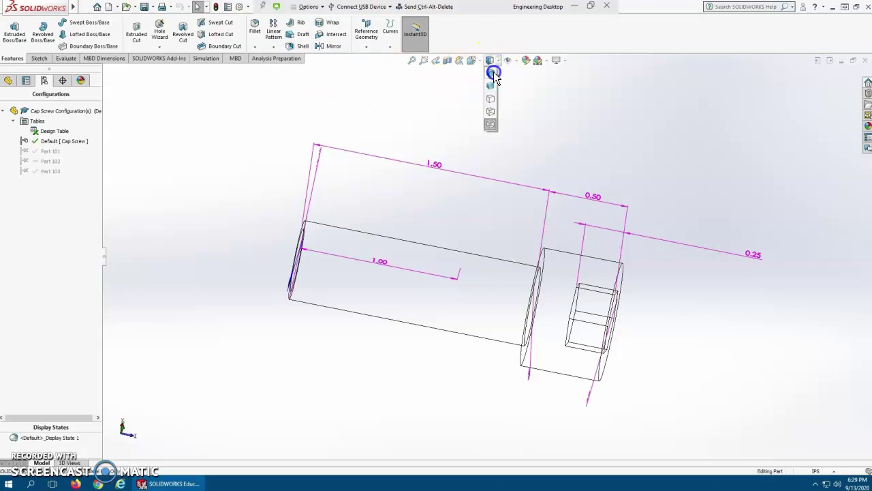
pyautogui.click(495, 72)
pyautogui.click(242, 203)
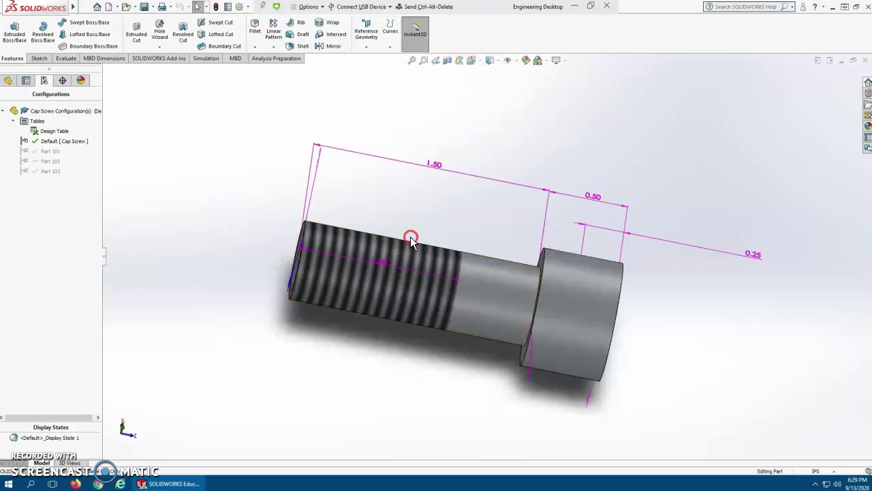
pyautogui.moveTo(409, 238); pyautogui.dragTo(351, 258, button='middle')
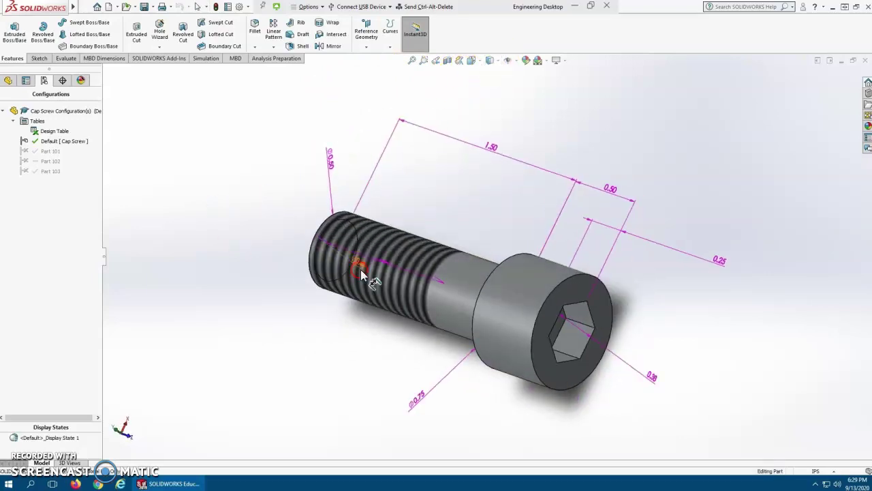
# Activate the Part 101 configuration, then the Part 102 configuration
pyautogui.click(37, 152)
pyautogui.doubleClick(38, 152)
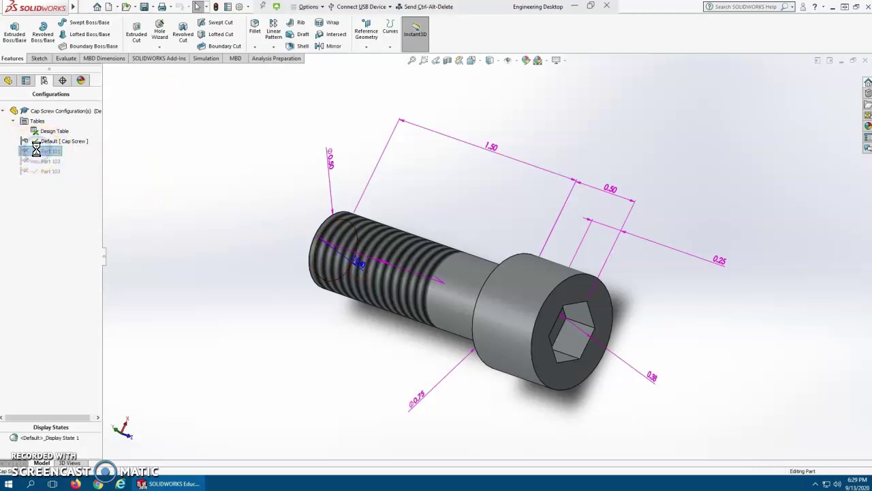
pyautogui.moveTo(232, 238); pyautogui.dragTo(268, 235, button='middle')
pyautogui.click(55, 162)
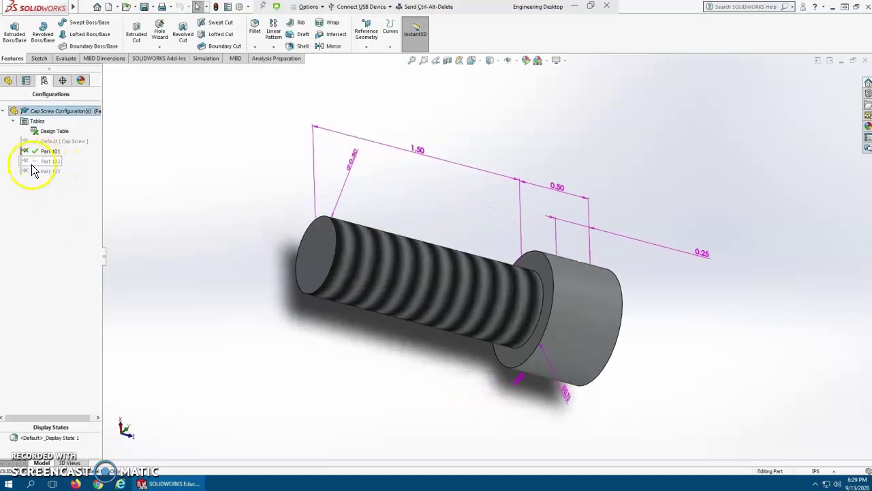
pyautogui.doubleClick(35, 162)
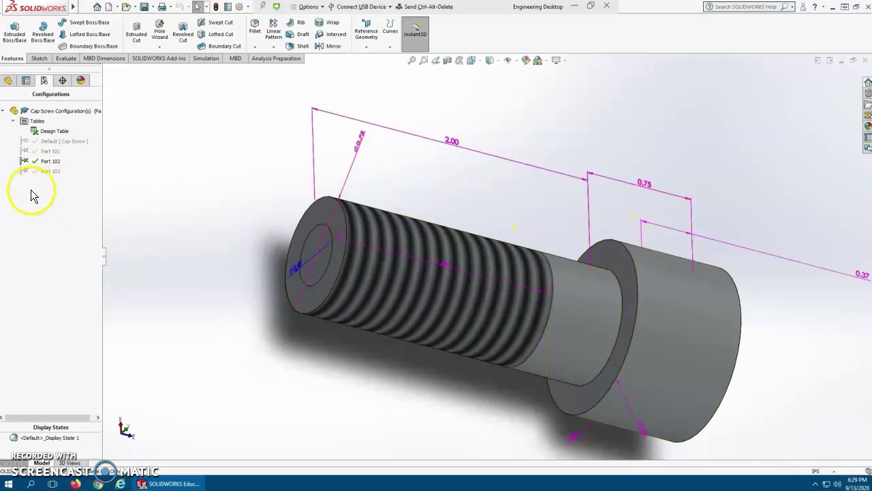
# Activate Part 103 and fit the screw in view showing the hex head
pyautogui.doubleClick(34, 170)
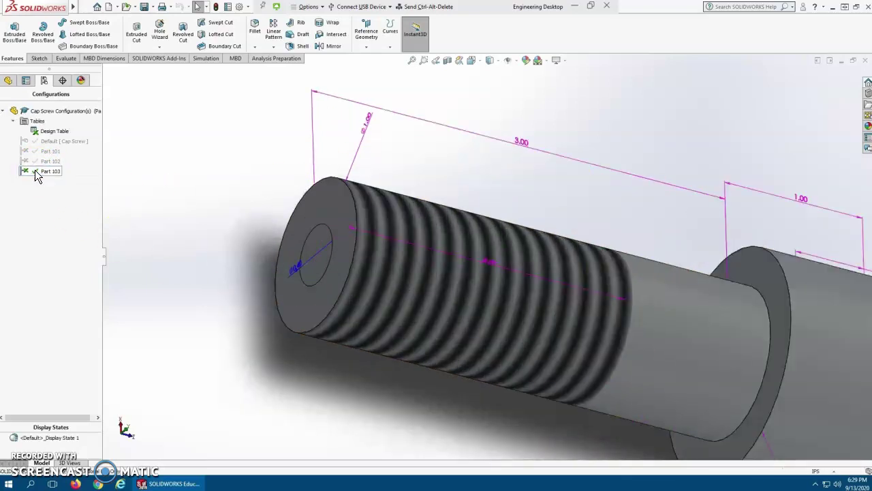
pyautogui.click(567, 178)
pyautogui.press('f')
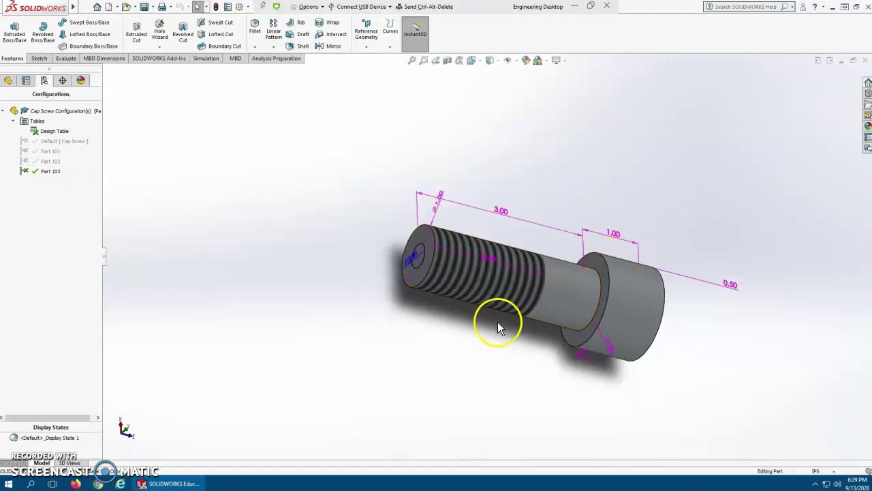
pyautogui.moveTo(484, 329); pyautogui.dragTo(432, 302, button='middle')
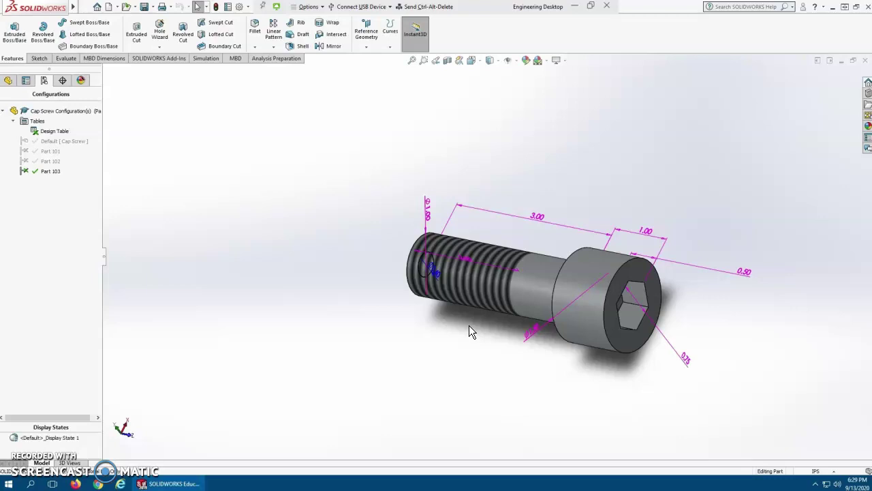
pyautogui.click(545, 318)
pyautogui.click(452, 250)
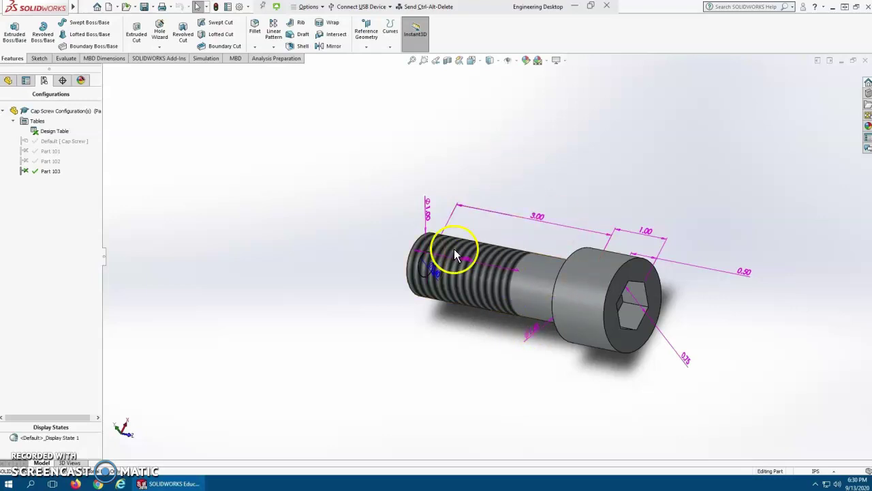
# Open the Equations editor and start a new equation row
pyautogui.click(325, 341)
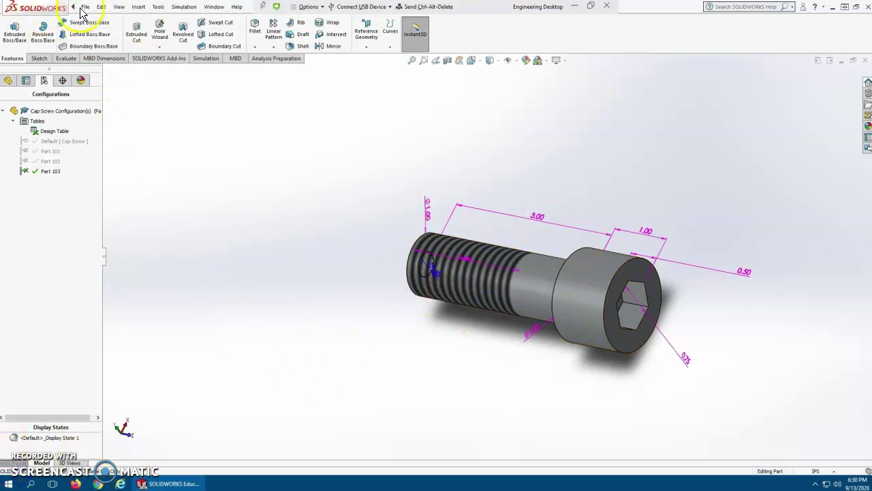
pyautogui.click(80, 8)
pyautogui.moveTo(119, 7)
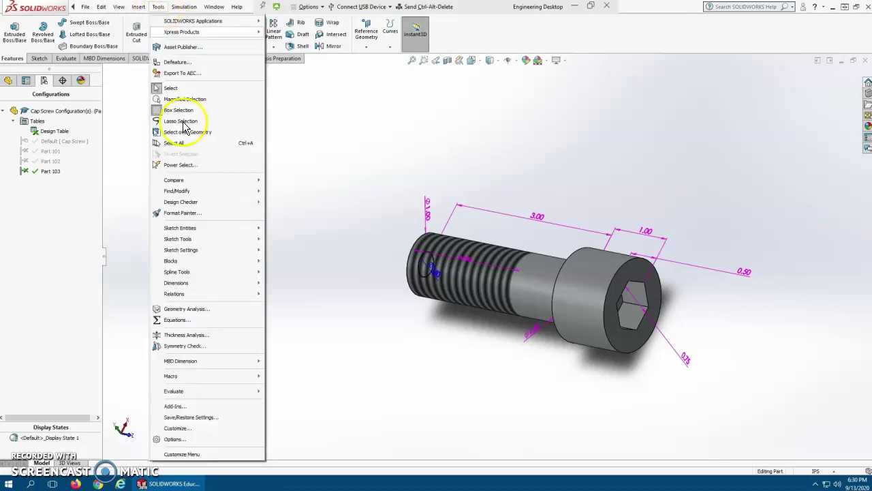
pyautogui.click(213, 321)
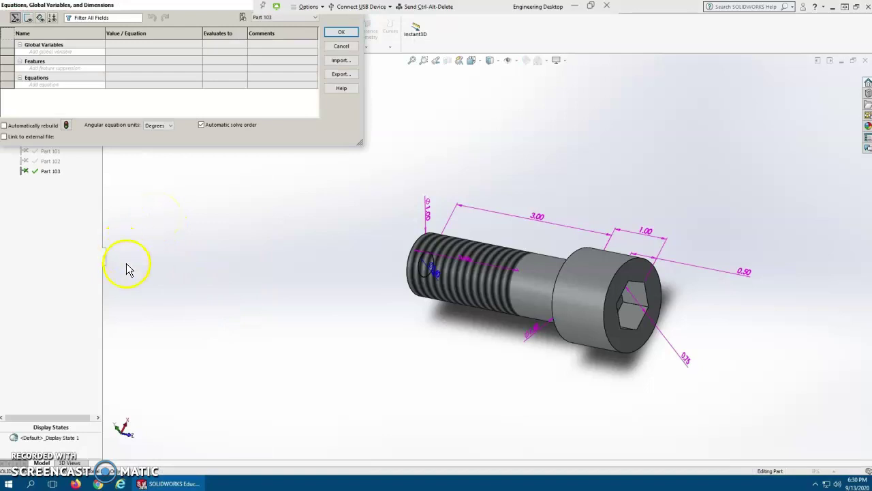
pyautogui.click(61, 89)
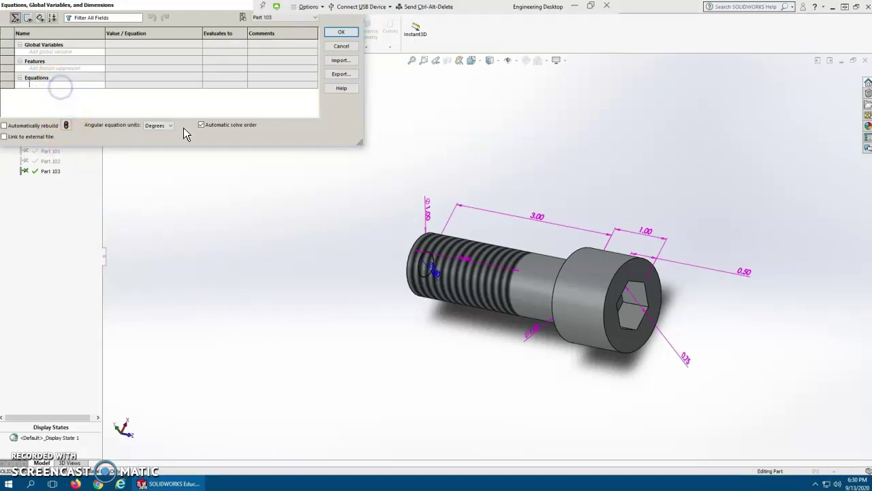
# Set the thread minor diameter to .8 times the Ø1.00 major diameter and close Equations
pyautogui.click(435, 273)
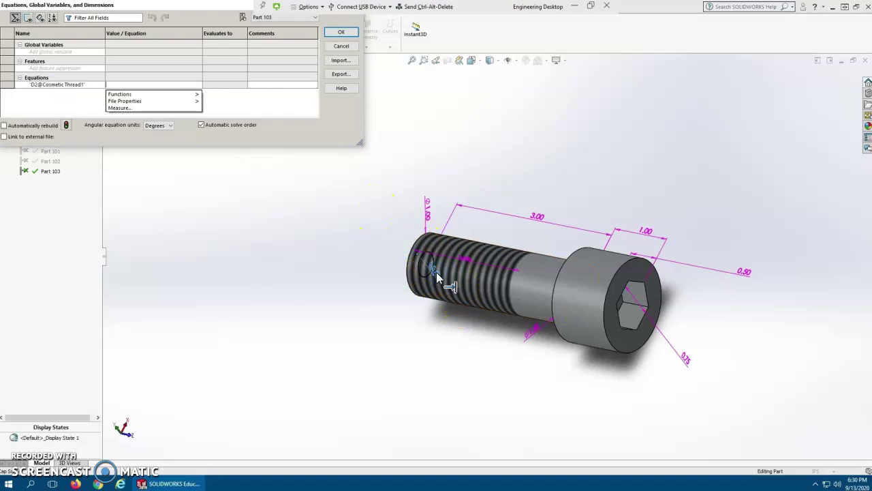
pyautogui.click(131, 86)
pyautogui.click(131, 85)
pyautogui.press('BackSpace')
pyautogui.press('BackSpace')
pyautogui.write('.')
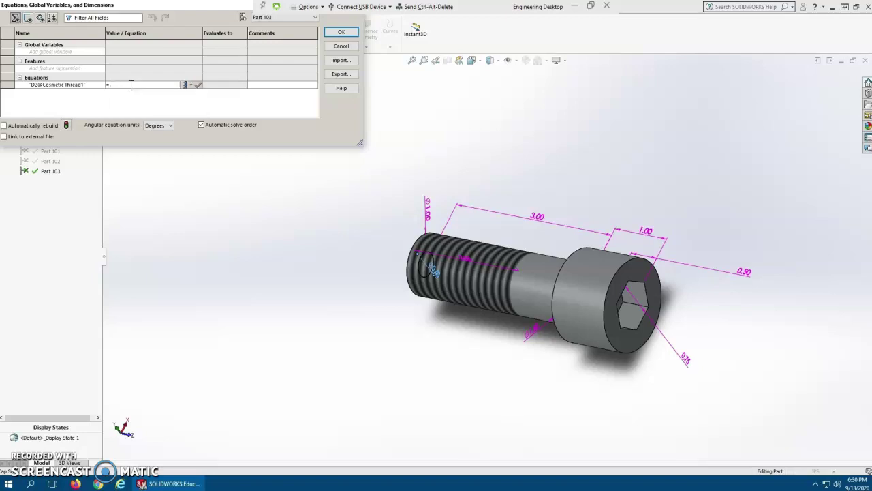
pyautogui.write('8')
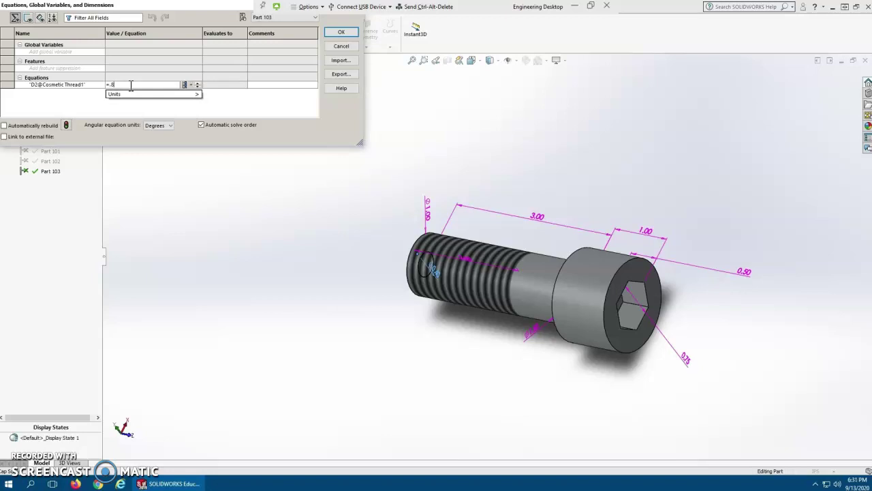
pyautogui.write('"')
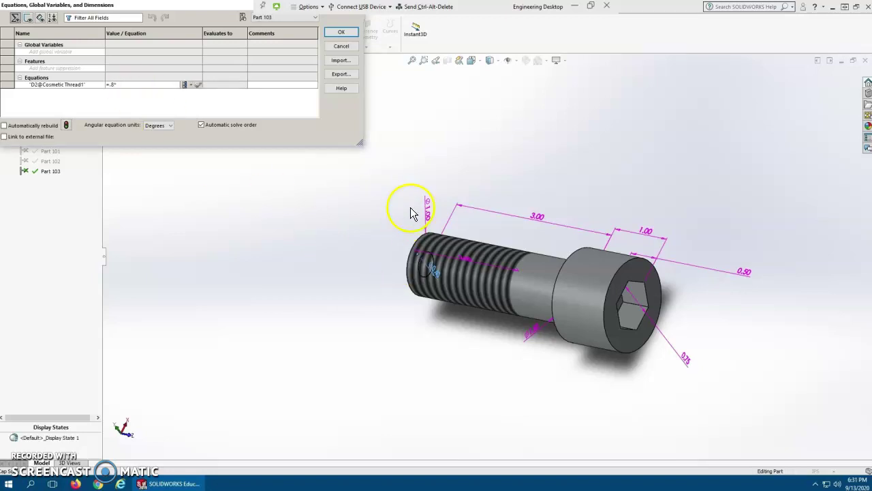
pyautogui.write('*')
pyautogui.click(427, 209)
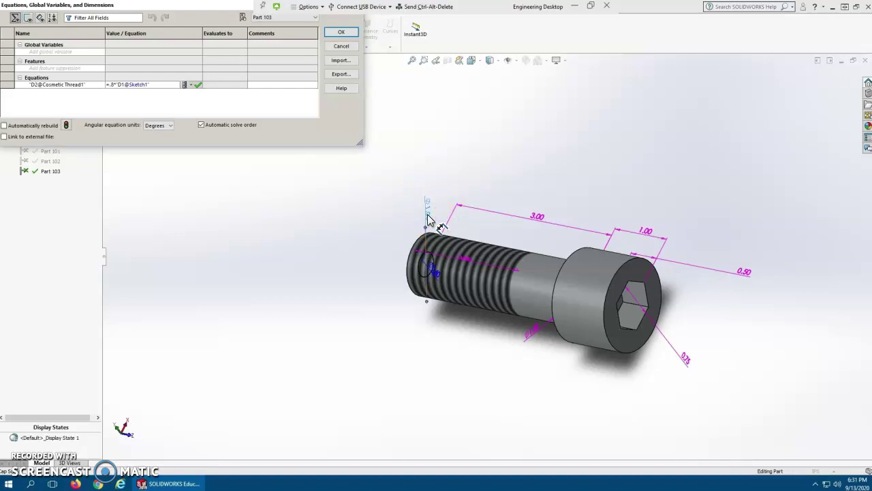
pyautogui.click(315, 90)
pyautogui.click(347, 33)
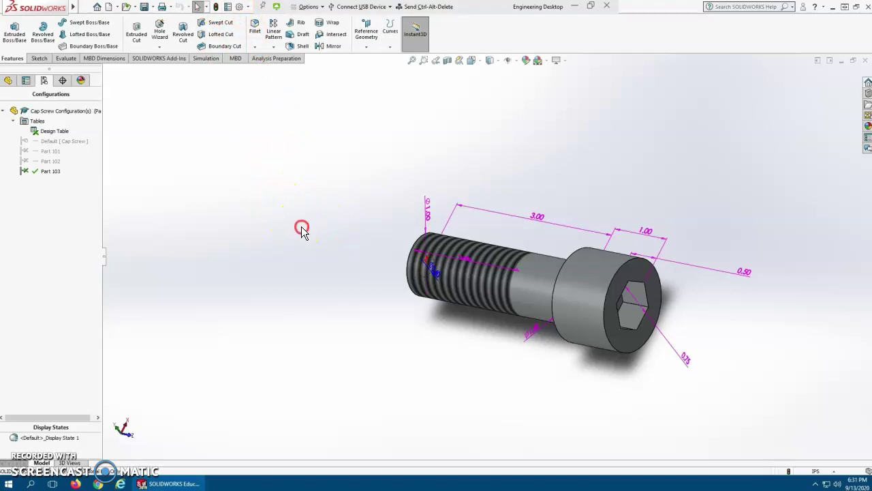
# Orbit the screw end-on, then activate the Part 101 configuration
pyautogui.moveTo(302, 229); pyautogui.dragTo(417, 309, button='middle')
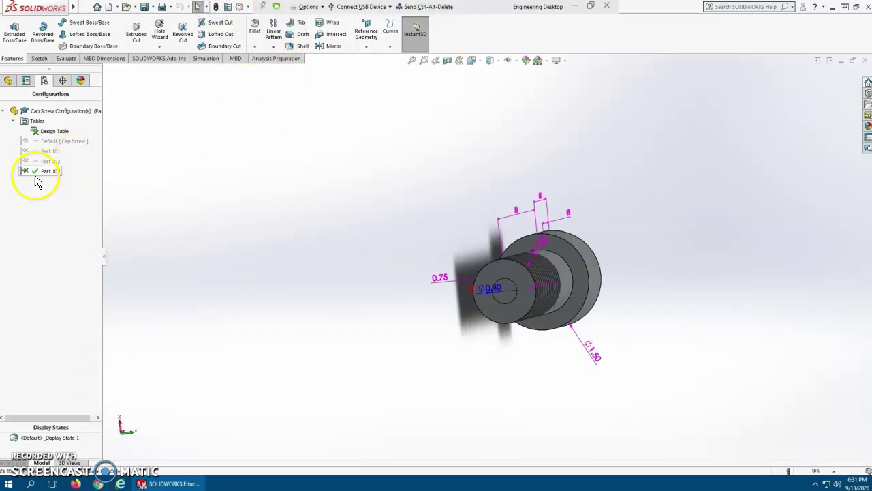
pyautogui.click(9, 82)
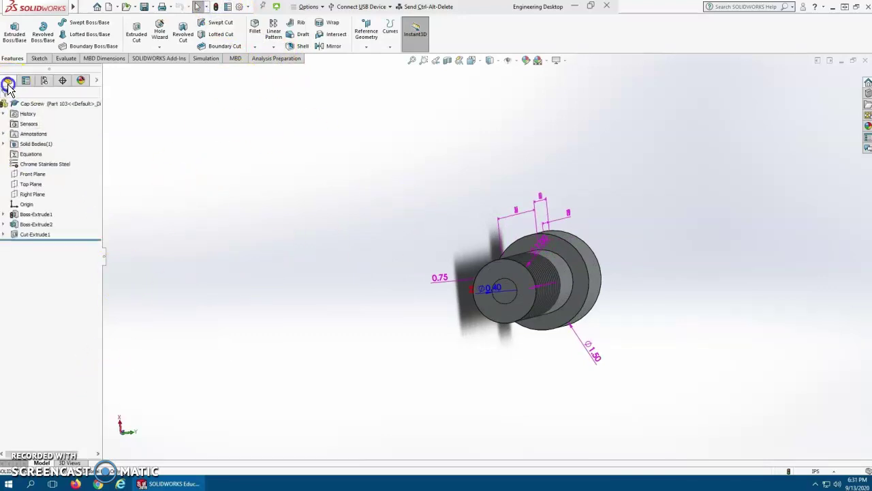
pyautogui.click(44, 80)
pyautogui.click(40, 163)
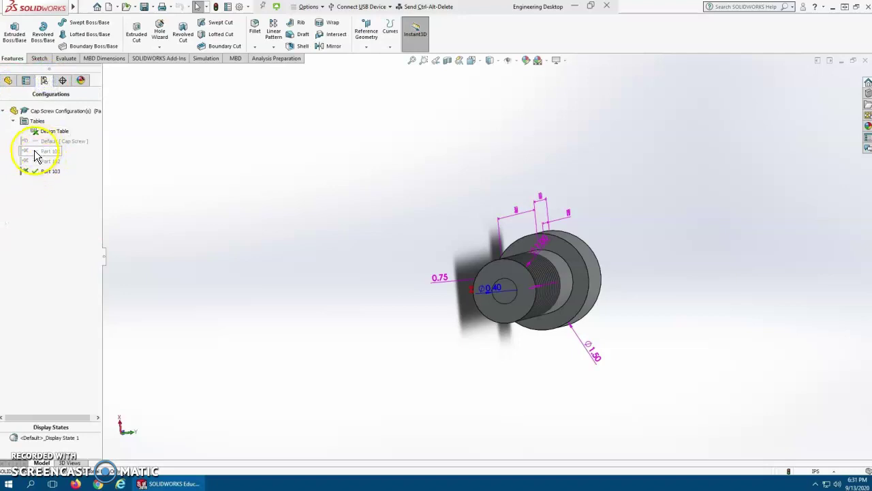
pyautogui.doubleClick(36, 151)
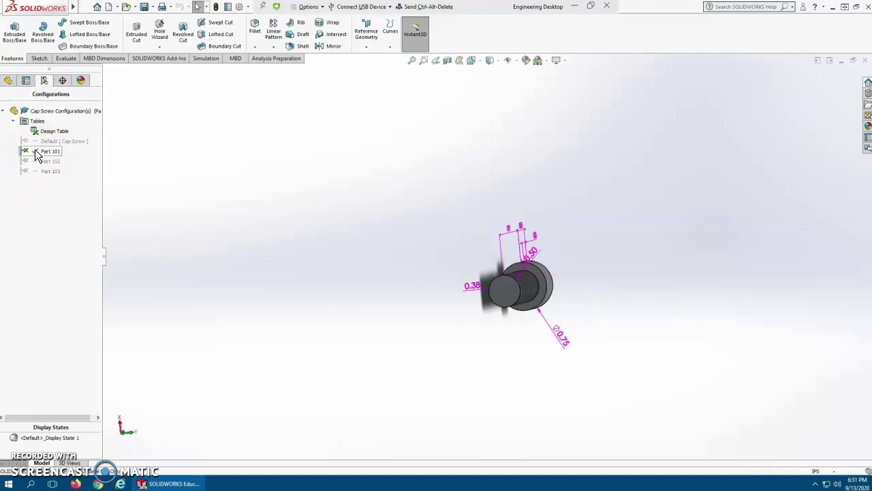
# Inspect Part 101's thread diameter and switch the screw to Wireframe display
pyautogui.moveTo(526, 263); pyautogui.dragTo(518, 300, button='middle')
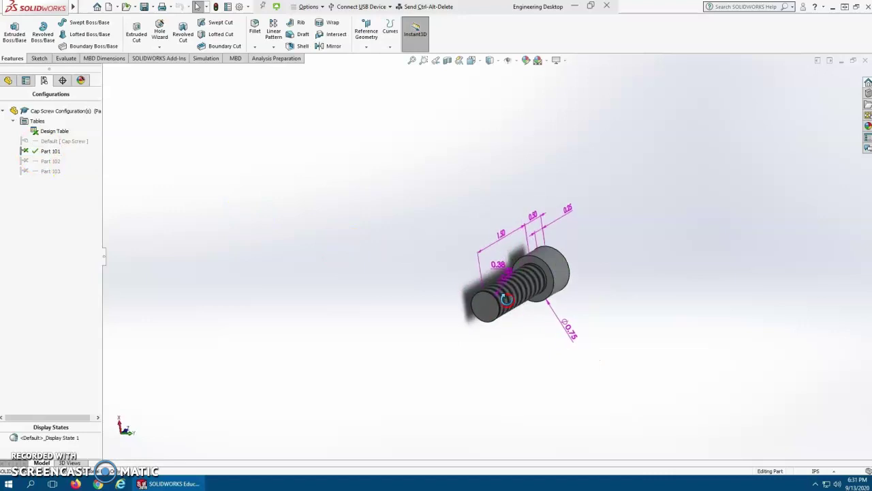
pyautogui.scroll(-5, 518, 310)
pyautogui.moveTo(507, 258); pyautogui.dragTo(453, 260)
pyautogui.moveTo(454, 261); pyautogui.dragTo(543, 263, button='middle')
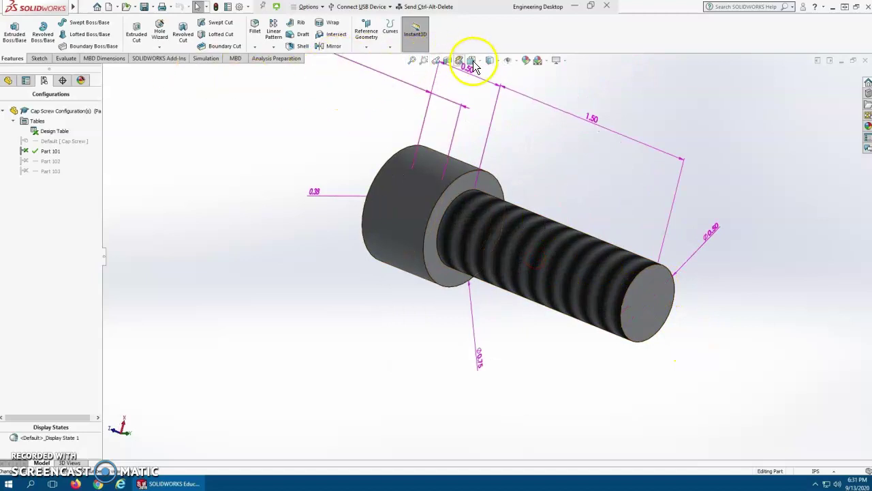
pyautogui.click(500, 63)
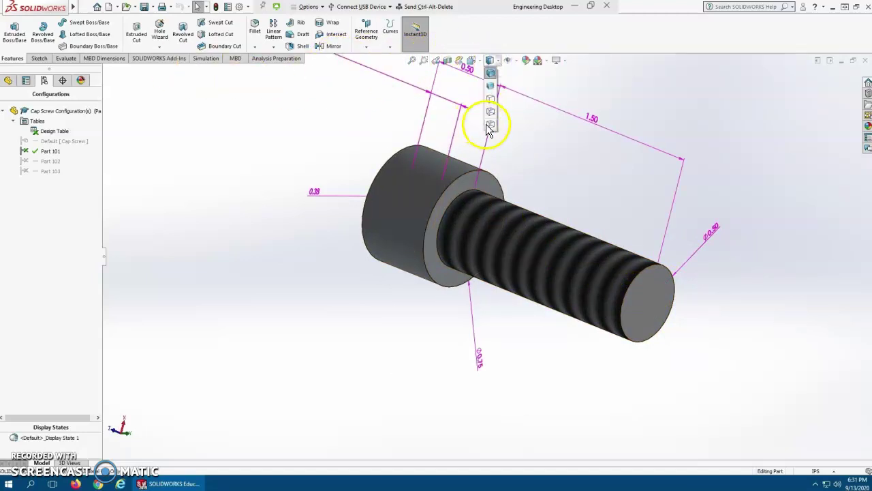
pyautogui.click(490, 124)
pyautogui.moveTo(670, 268); pyautogui.dragTo(532, 273, button='middle')
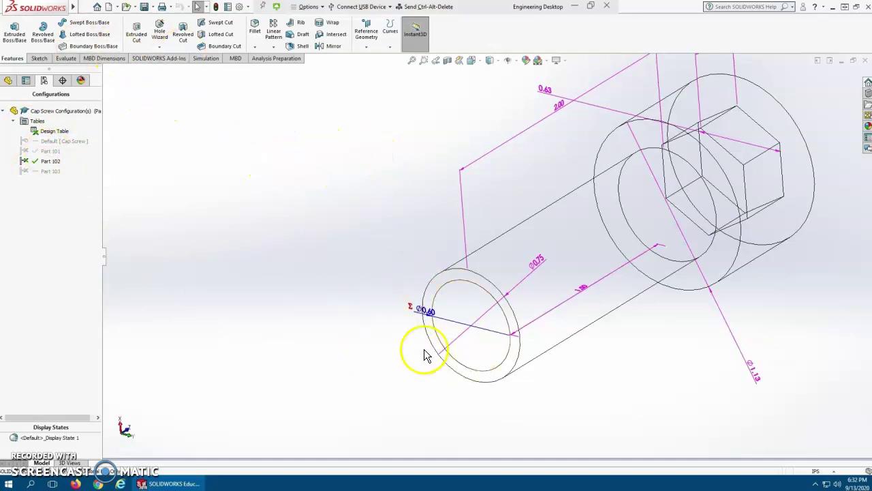
# Switch the screw back to shaded display
pyautogui.click(502, 63)
pyautogui.click(491, 85)
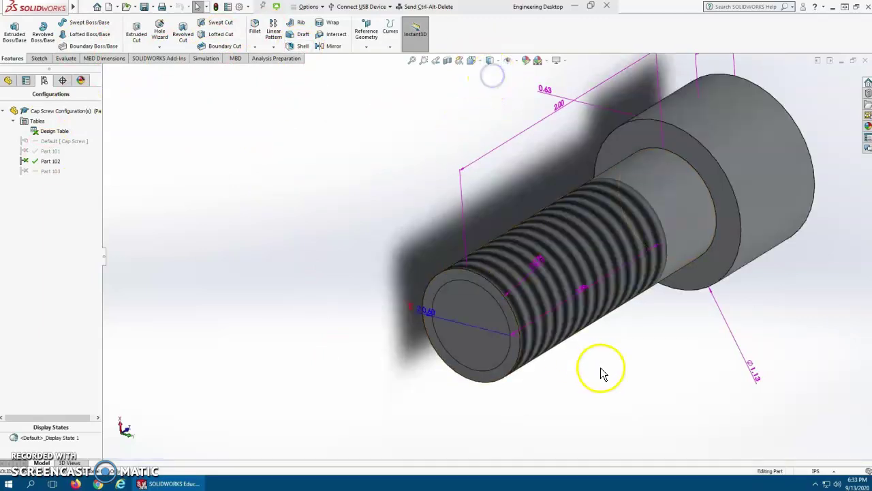
pyautogui.click(691, 268)
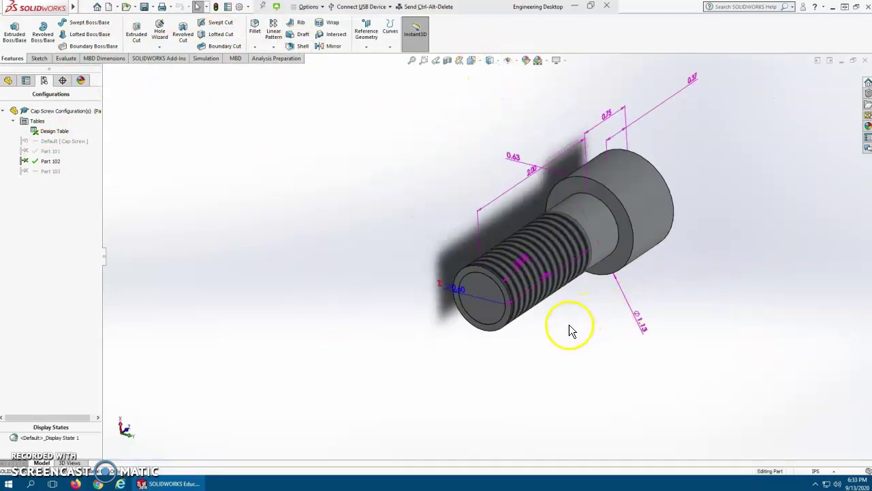
# Hide the model's dimensions via Annotations and orbit the bolt to show the hex socket
pyautogui.click(8, 80)
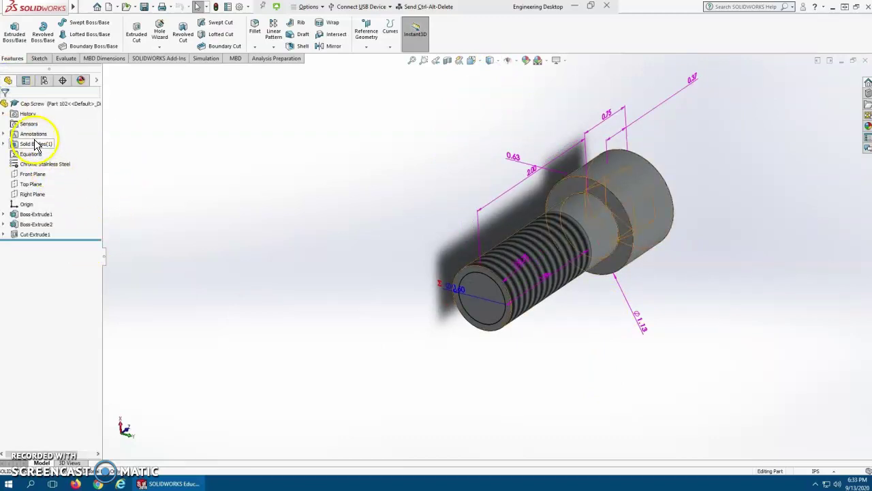
pyautogui.rightClick(30, 138)
pyautogui.click(72, 161)
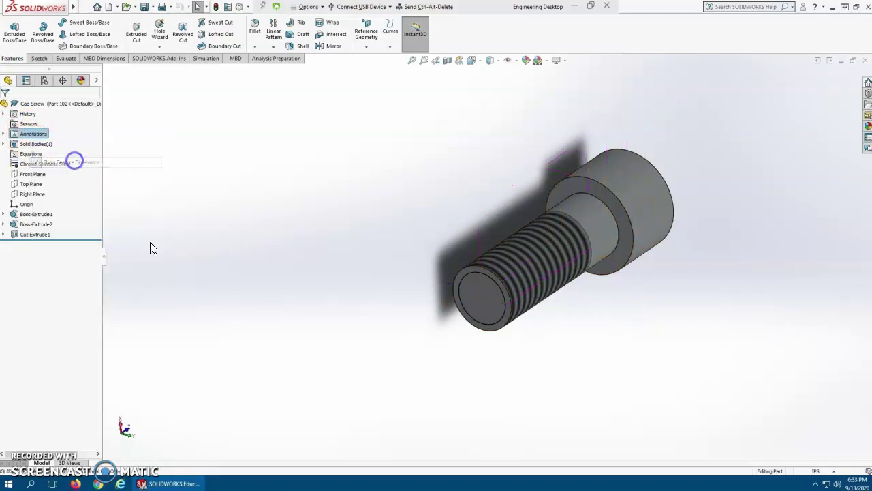
pyautogui.click(552, 328)
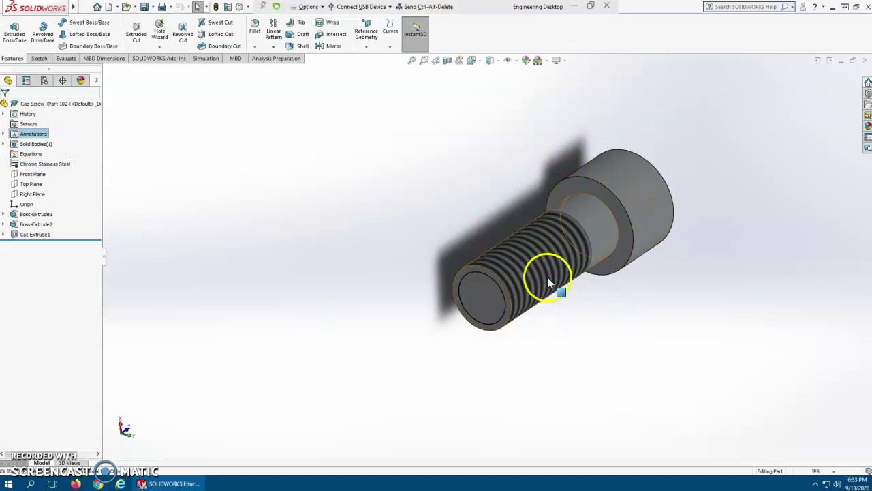
pyautogui.click(531, 336)
pyautogui.scroll(-2, 531, 336)
pyautogui.moveTo(443, 317); pyautogui.dragTo(686, 403, button='middle')
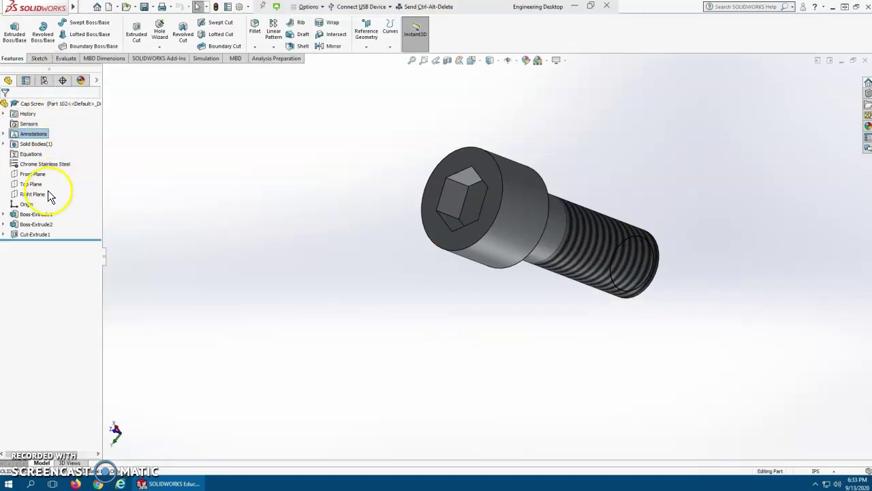
# Activate Part 103 to preview it, then make Part 102 active again
pyautogui.click(44, 81)
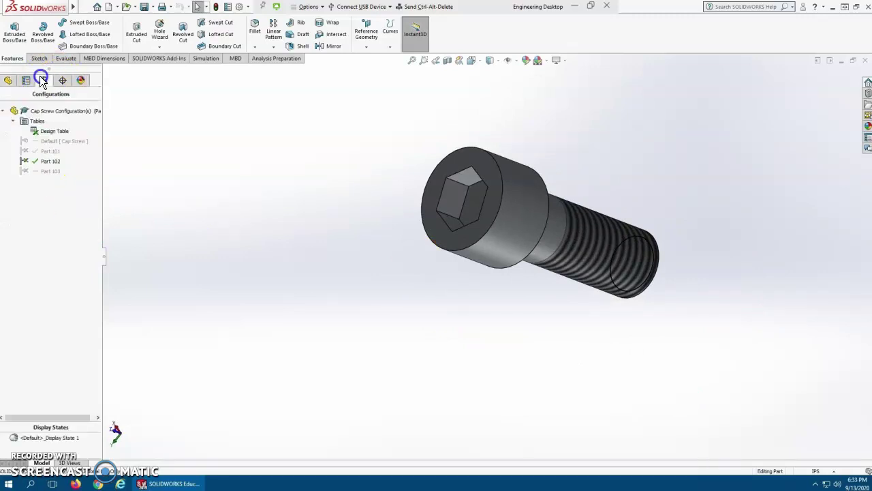
pyautogui.doubleClick(36, 171)
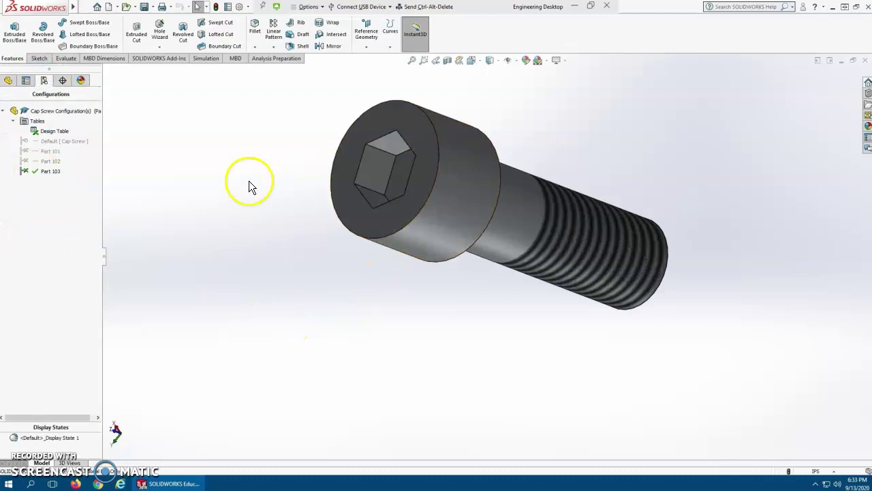
pyautogui.moveTo(250, 185); pyautogui.dragTo(304, 183, button='middle')
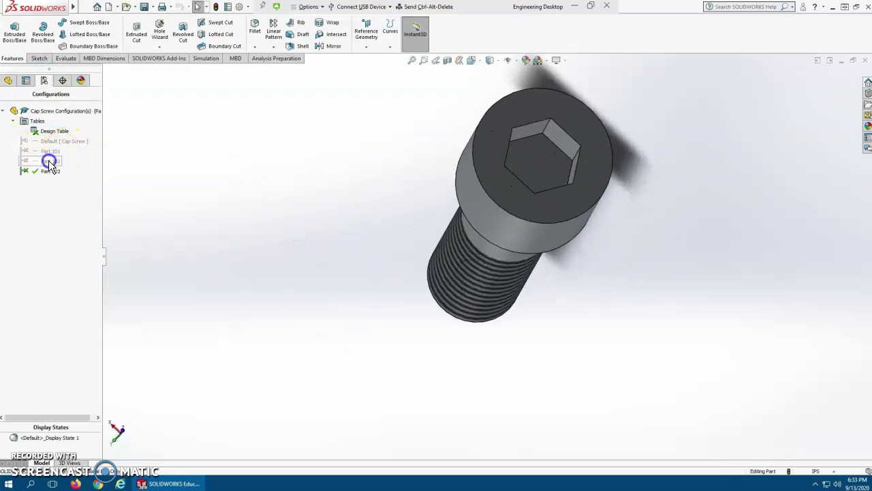
pyautogui.click(49, 161)
pyautogui.doubleClick(48, 161)
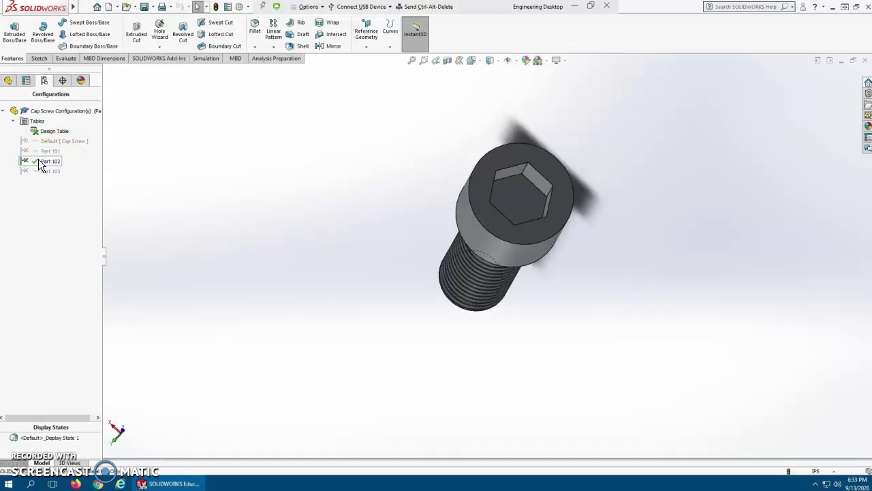